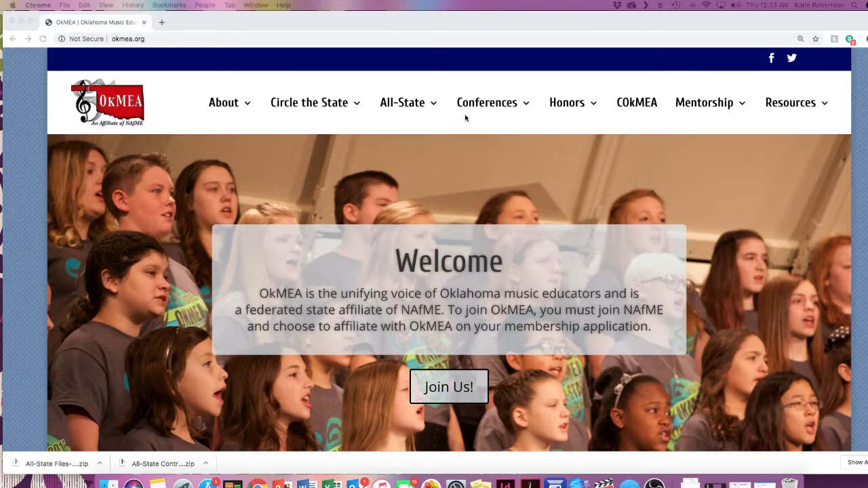
Step: Go through Conferences > January Conference to the All-State Organizations page
mouse_move(484, 105)
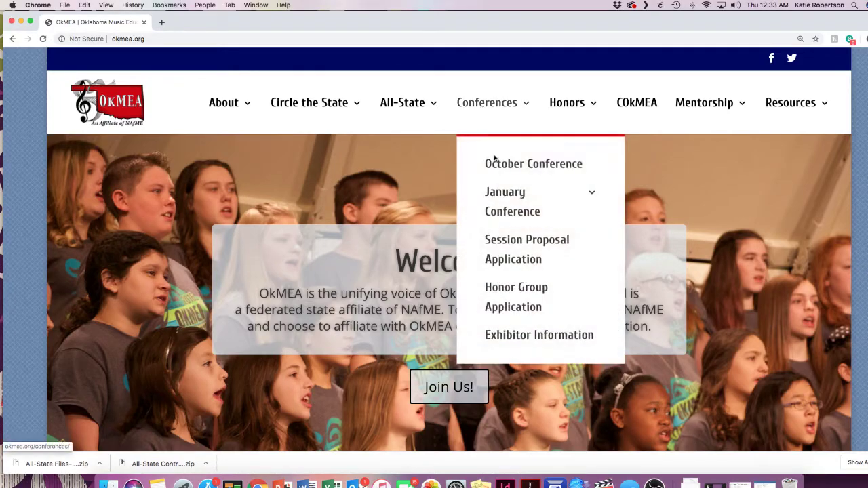
mouse_move(490, 207)
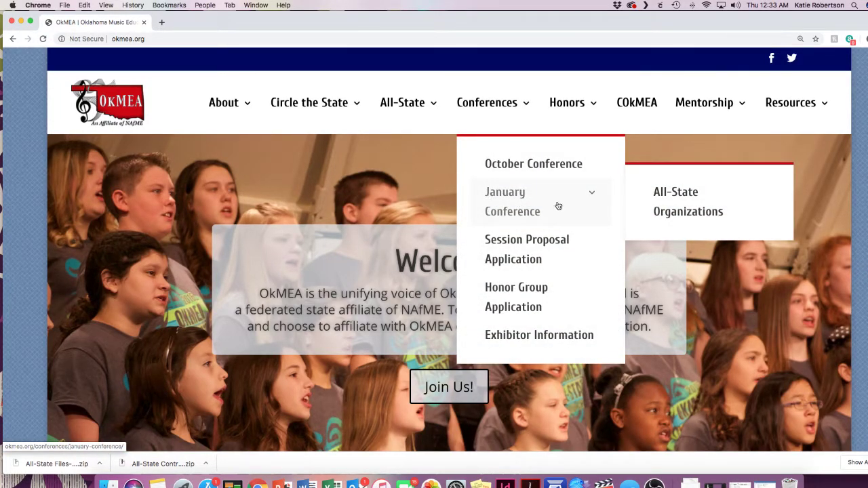
click(704, 203)
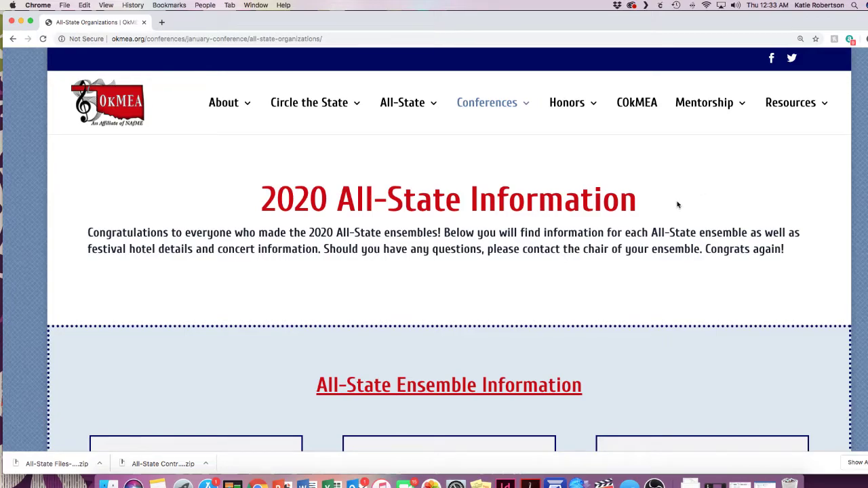
Step: Review the 2020 All-State ensemble buttons, hotel reservation and concert sections, then return to the ensemble list
scroll(701, 233, down, 5)
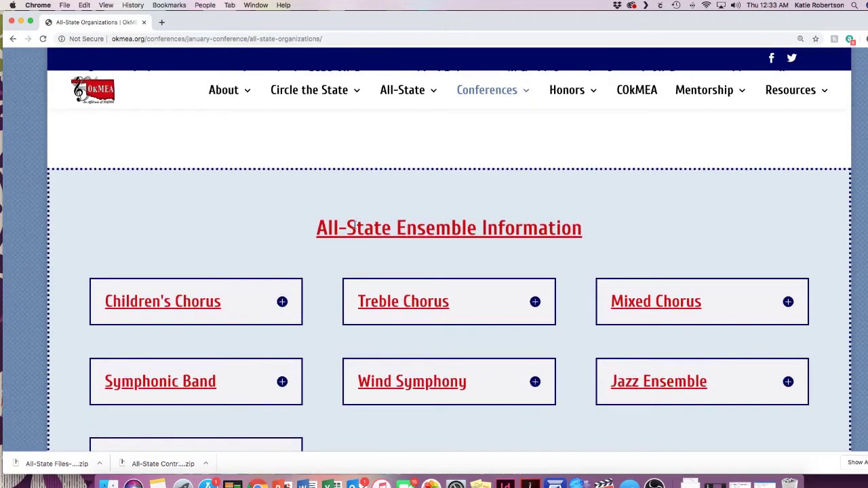
scroll(401, 269, down, 2)
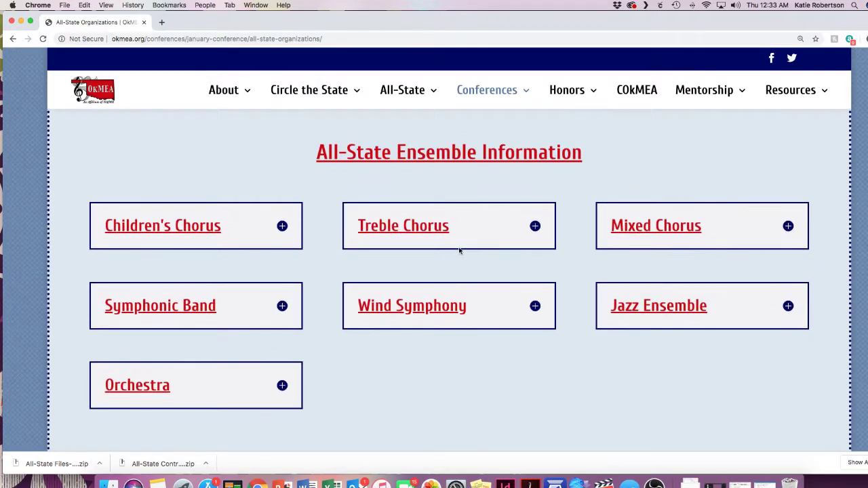
scroll(376, 294, down, 14)
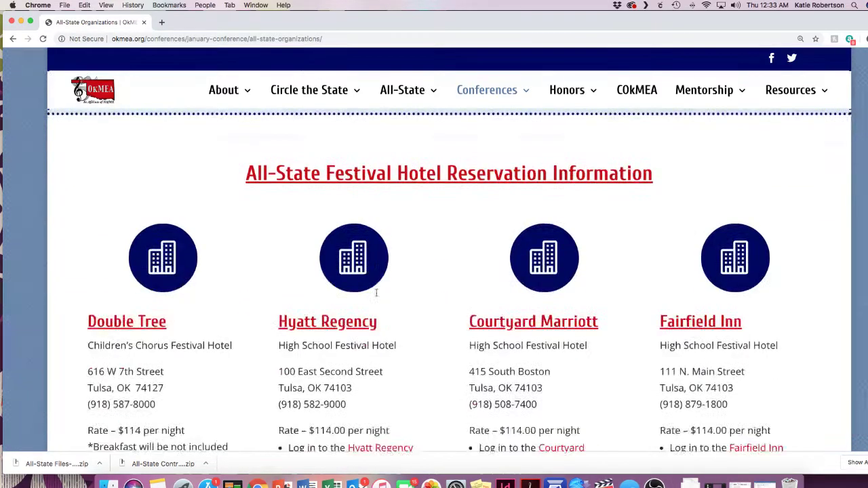
scroll(428, 281, down, 8)
scroll(429, 281, up, 9)
scroll(429, 281, up, 7)
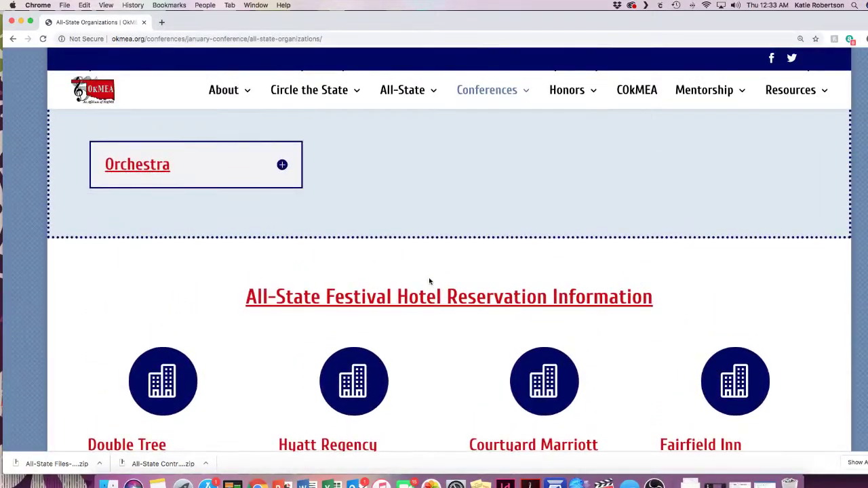
scroll(429, 281, down, 10)
scroll(428, 281, down, 17)
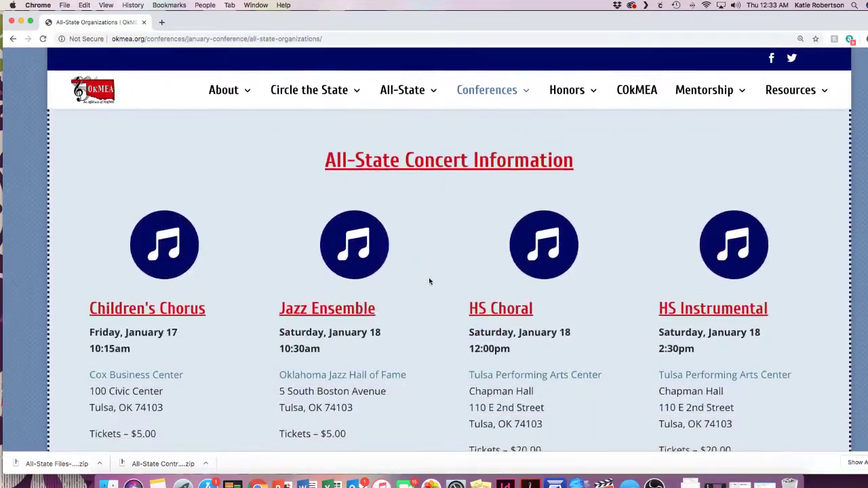
scroll(429, 277, down, 1)
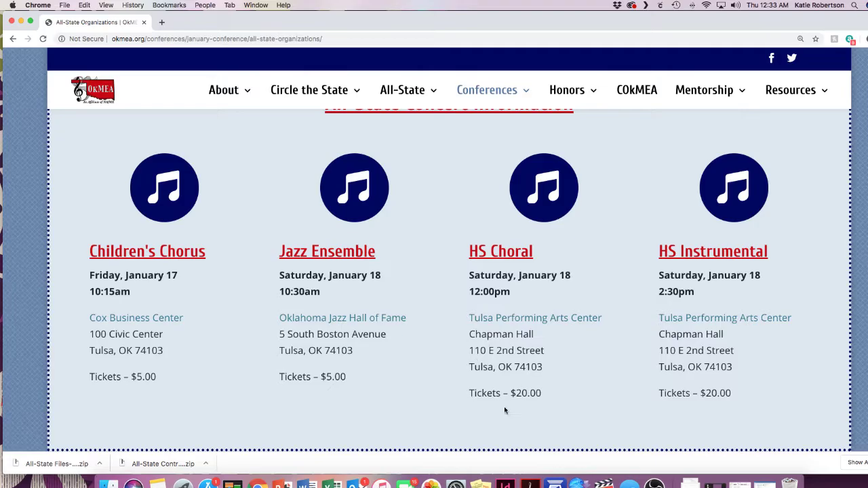
scroll(578, 386, up, 10)
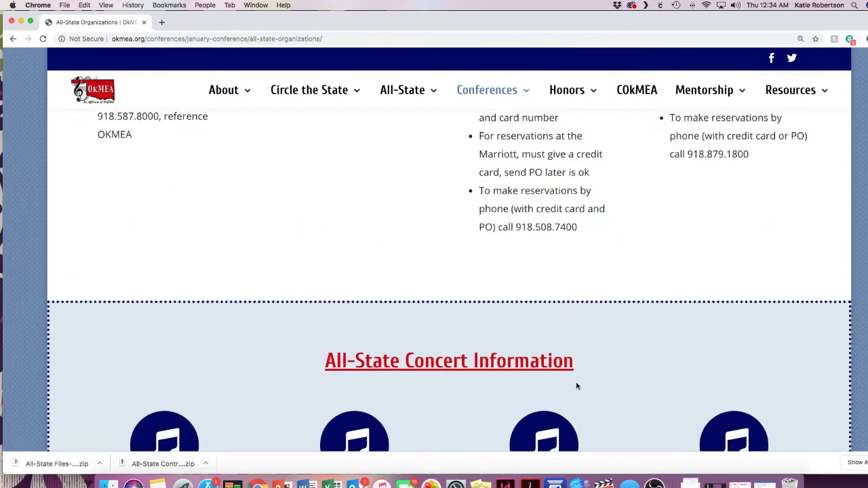
scroll(578, 385, up, 10)
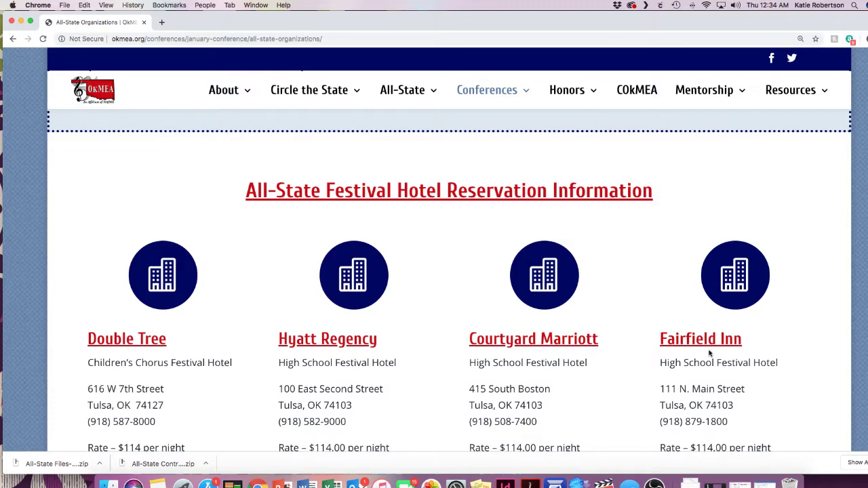
scroll(710, 353, down, 2)
scroll(698, 357, up, 1)
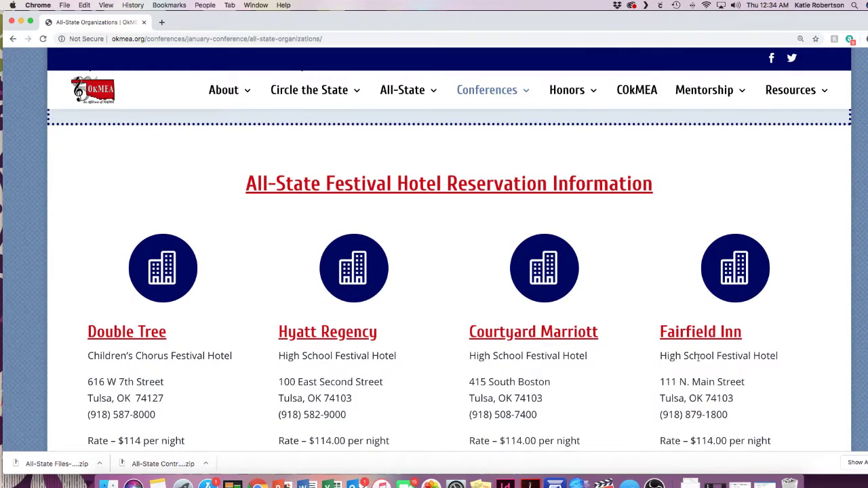
scroll(698, 358, down, 5)
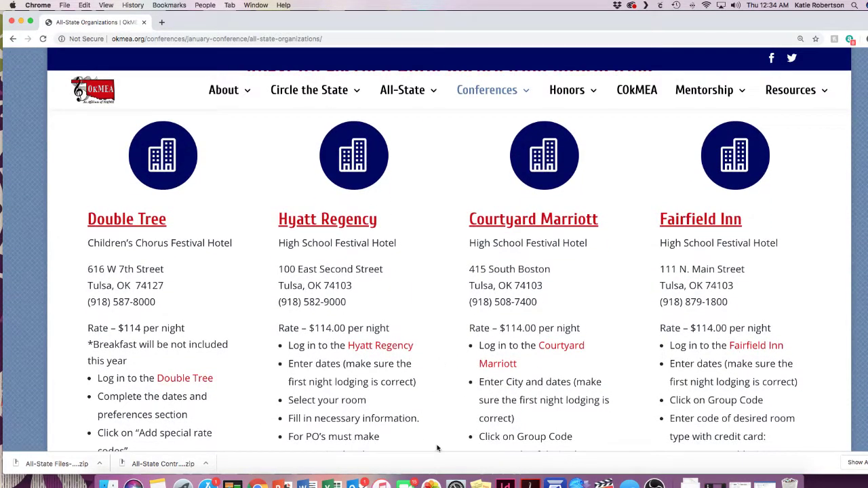
scroll(404, 409, up, 6)
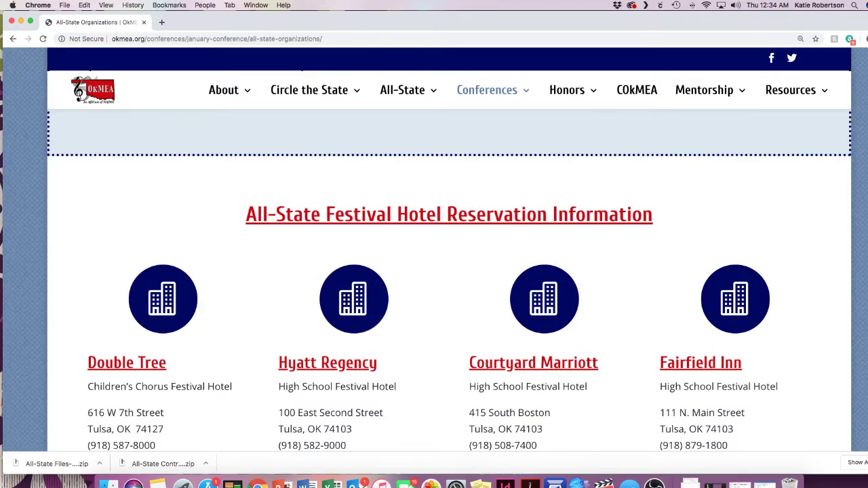
scroll(449, 370, up, 5)
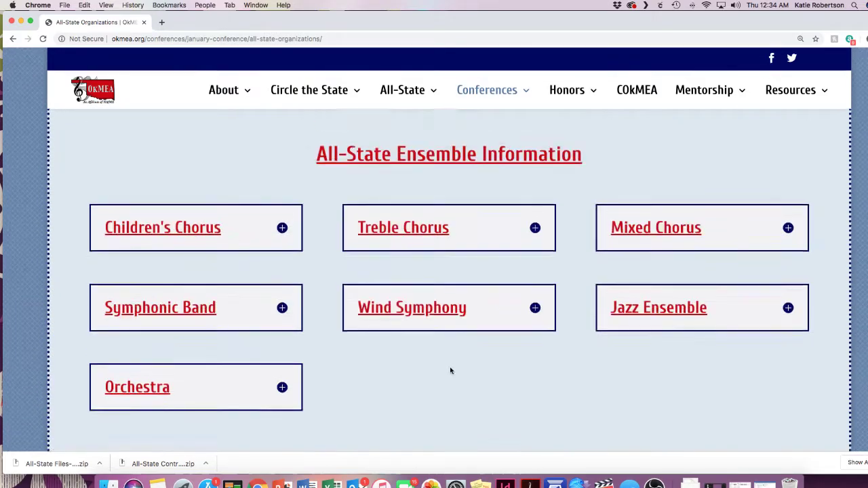
scroll(449, 370, up, 4)
scroll(450, 371, down, 4)
scroll(450, 371, up, 1)
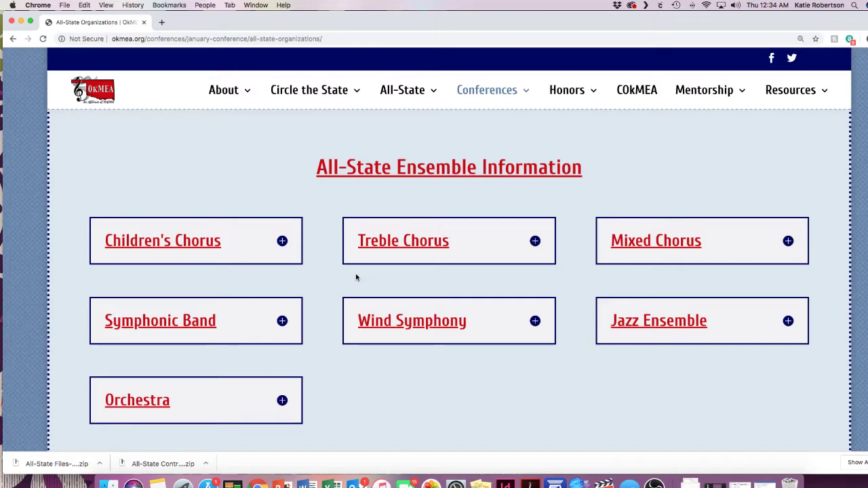
Step: Expand the Children's Chorus details and open its Acceptance Form PDF in a new tab
click(212, 247)
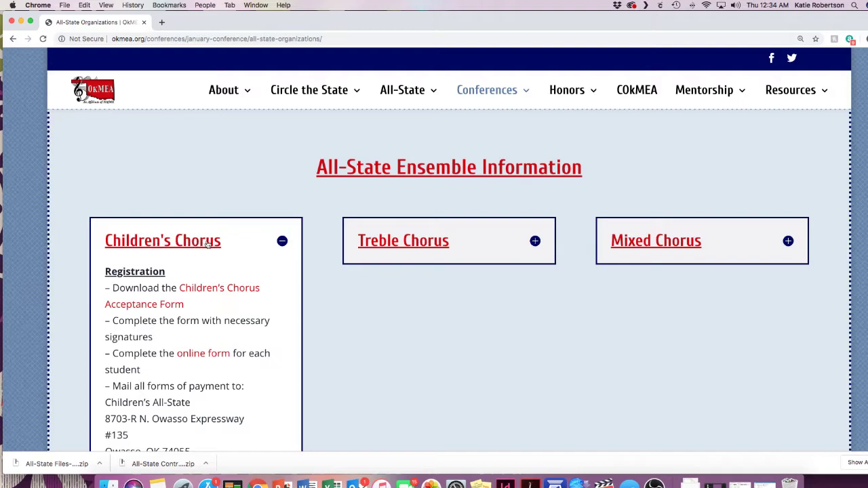
scroll(232, 252, down, 5)
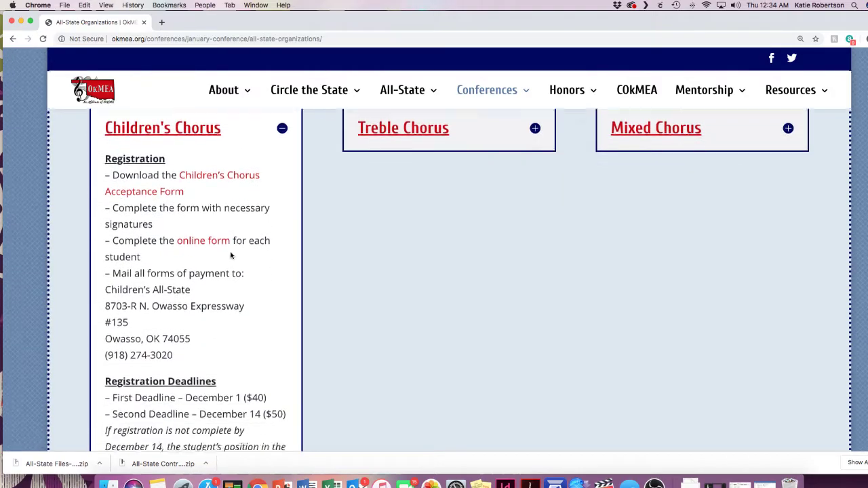
scroll(183, 217, down, 5)
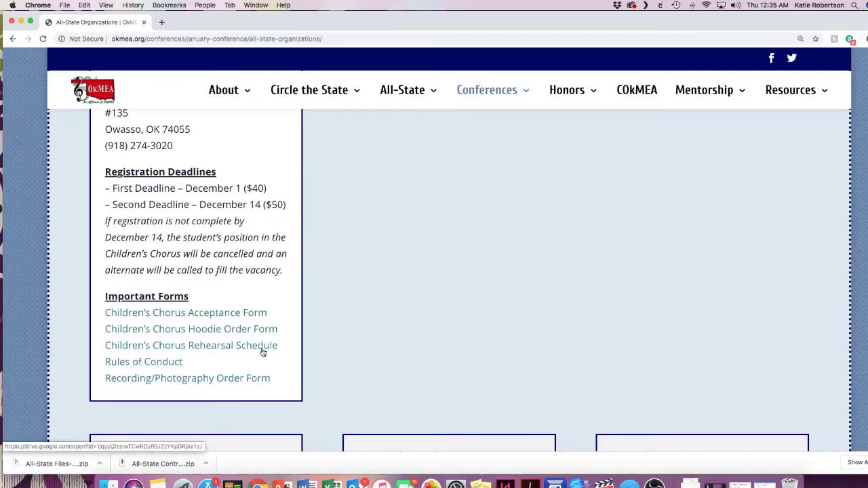
scroll(261, 351, up, 6)
scroll(263, 353, up, 1)
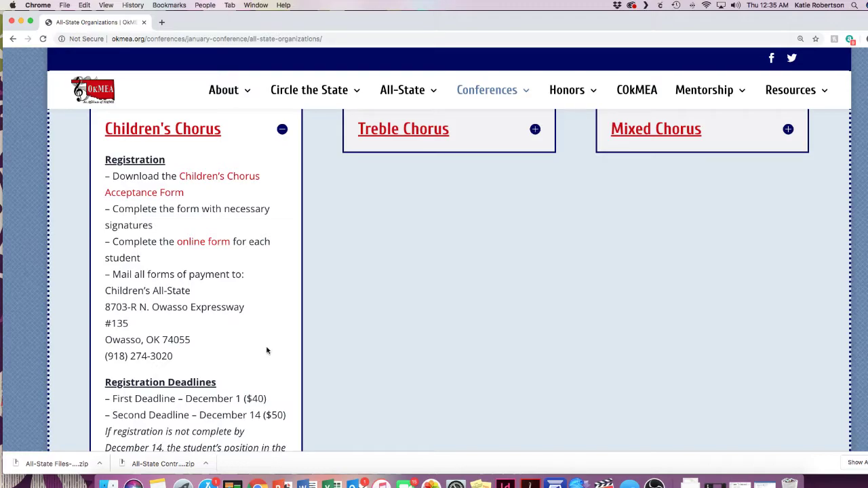
click(222, 177)
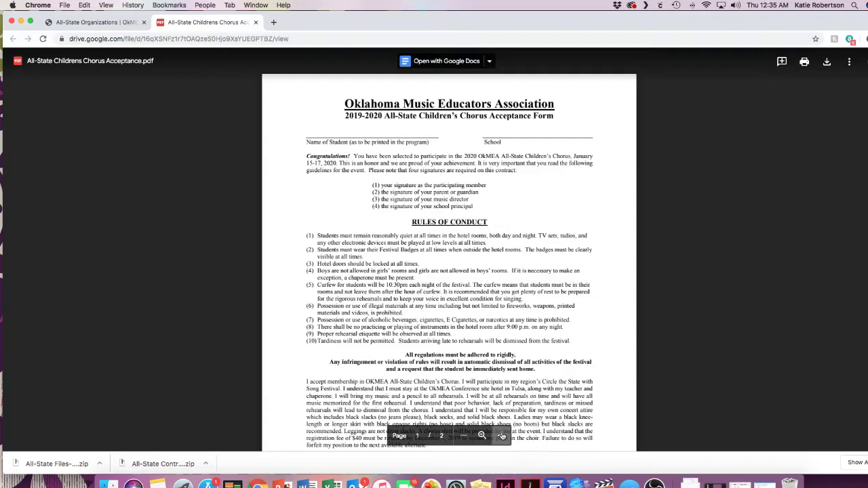
Step: Zoom in four levels on the Children's Chorus Acceptance Form PDF
click(502, 436)
click(502, 436)
click(502, 436)
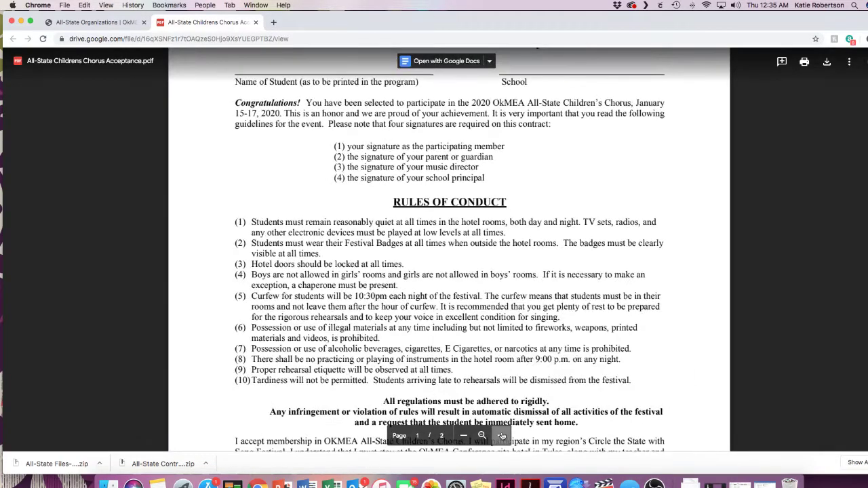
click(502, 436)
scroll(546, 384, up, 5)
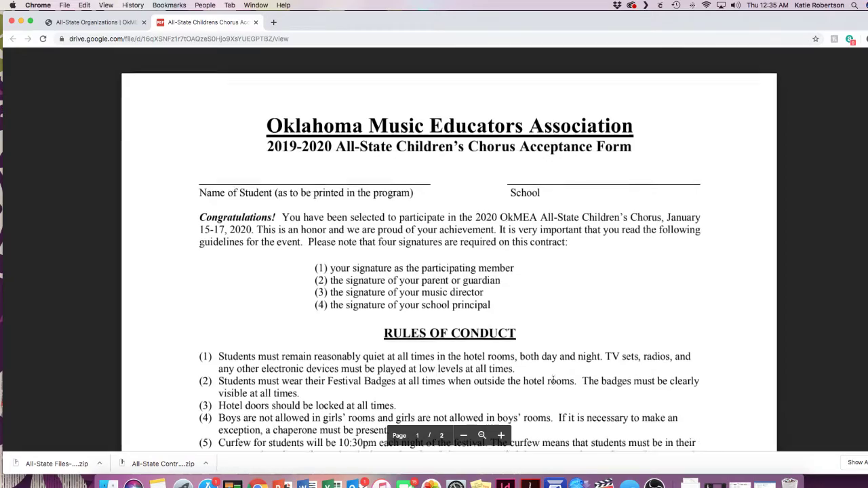
Step: Read through the required signatures and ten rules of conduct, then return to page 1
scroll(553, 381, down, 5)
scroll(539, 400, down, 7)
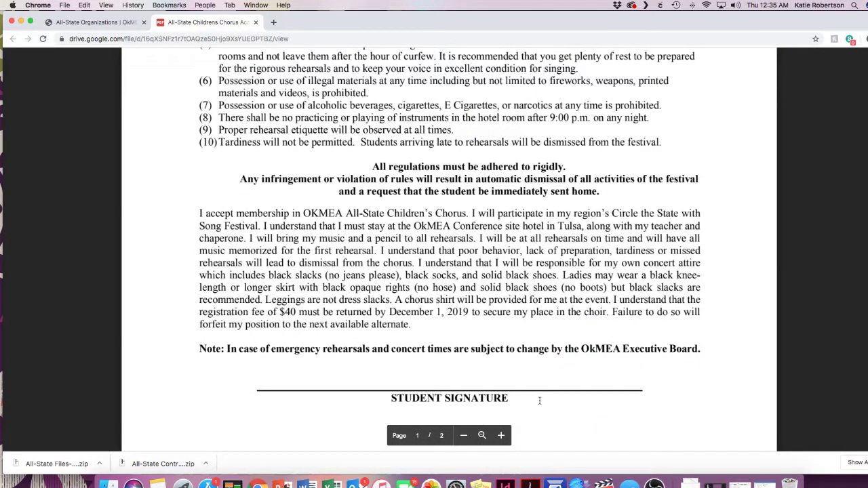
scroll(540, 401, down, 10)
scroll(540, 401, down, 2)
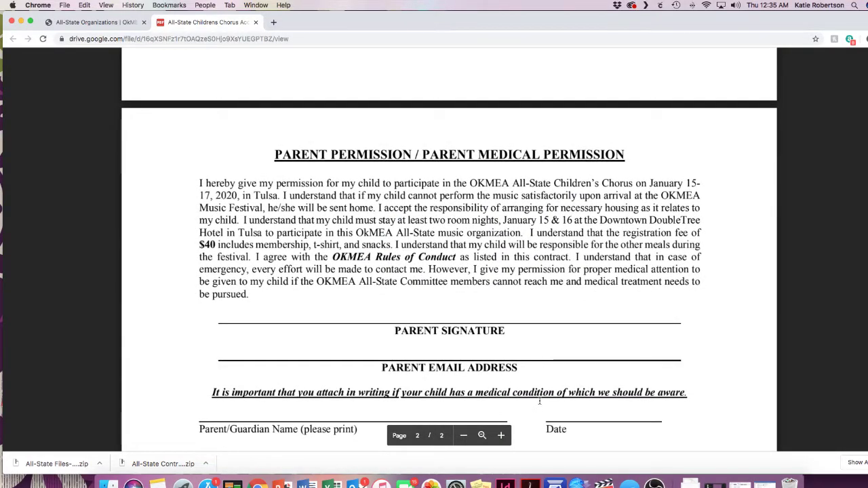
scroll(539, 401, down, 8)
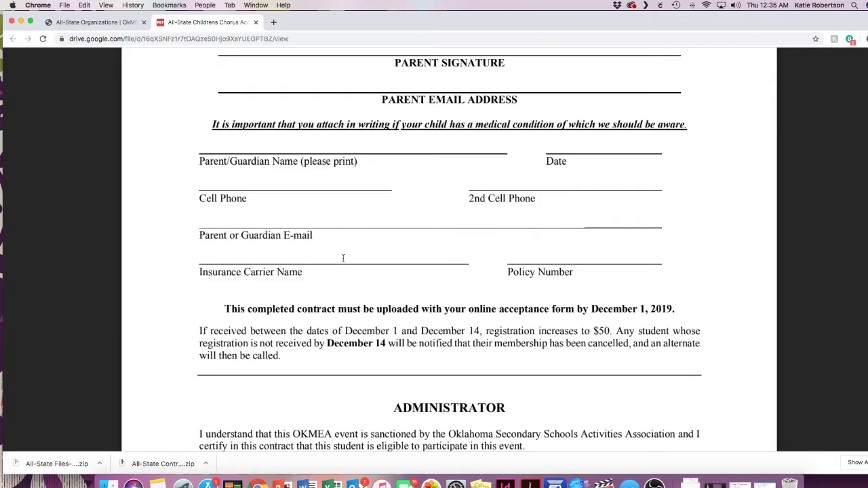
scroll(343, 257, down, 3)
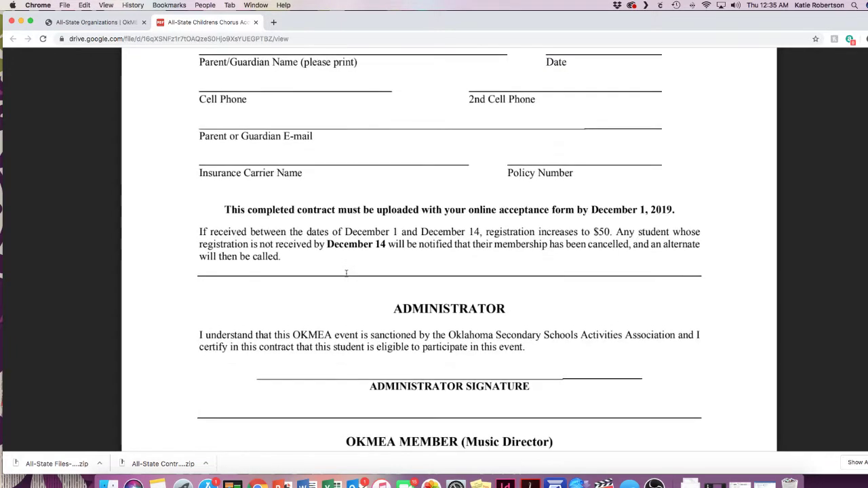
scroll(346, 273, down, 4)
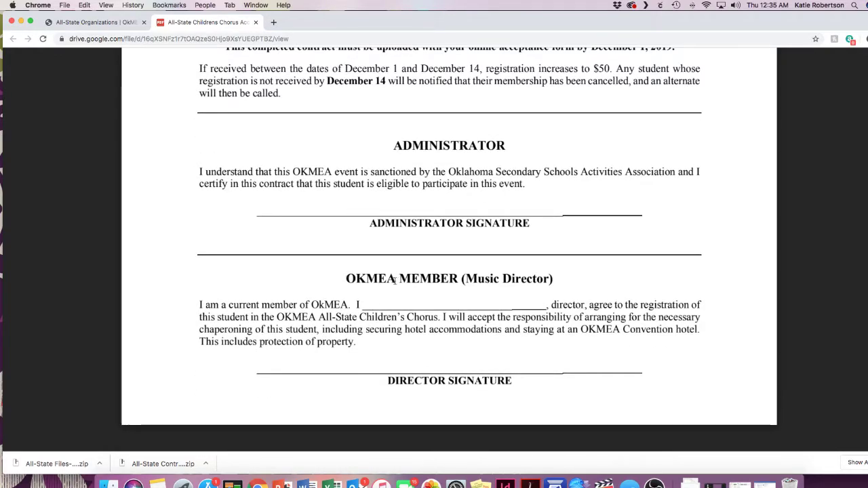
scroll(400, 261, up, 5)
scroll(400, 260, up, 15)
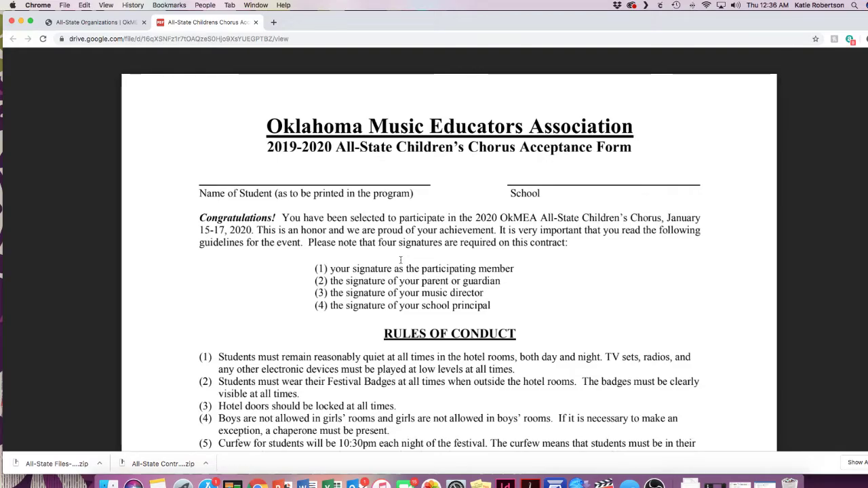
Step: Return to the All-State Organizations tab and open the Children's Chorus online registration form
click(102, 26)
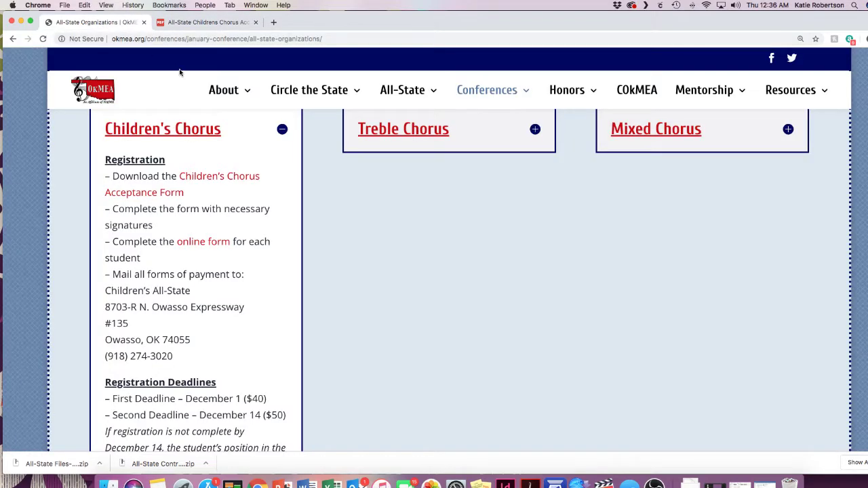
mouse_move(227, 99)
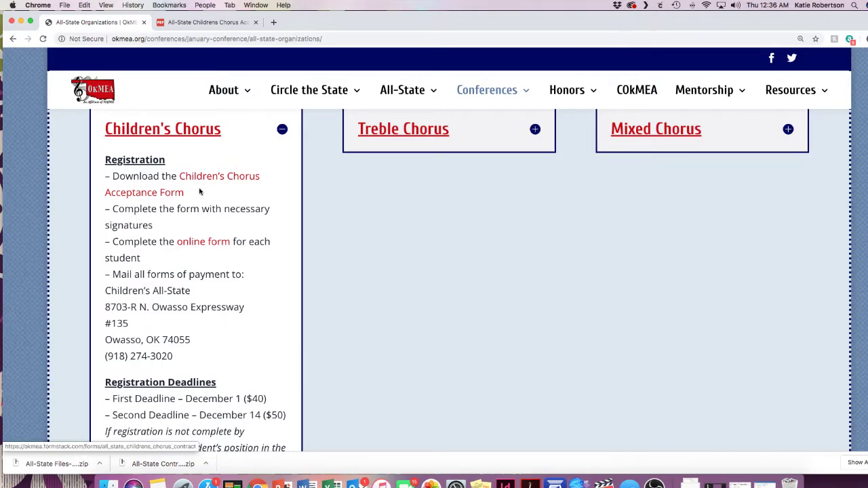
click(209, 245)
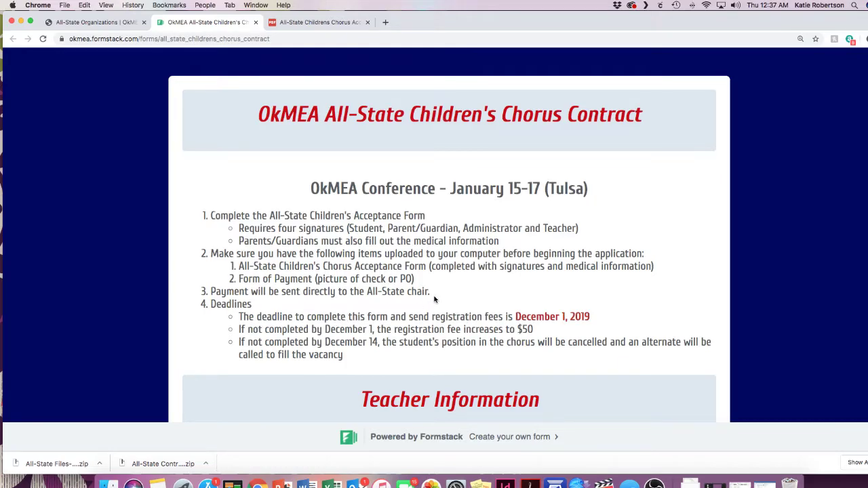
Step: Scroll past the Children's Chorus Contract instructions to the Teacher Information section
scroll(435, 299, down, 5)
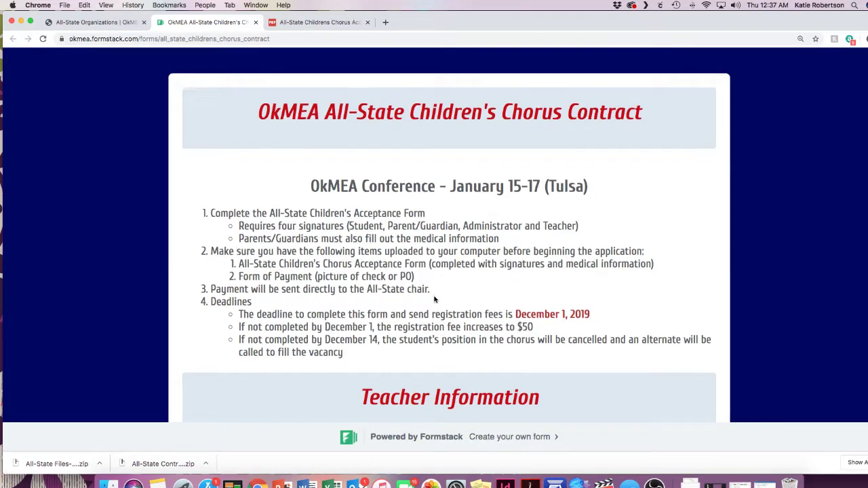
scroll(424, 299, down, 1)
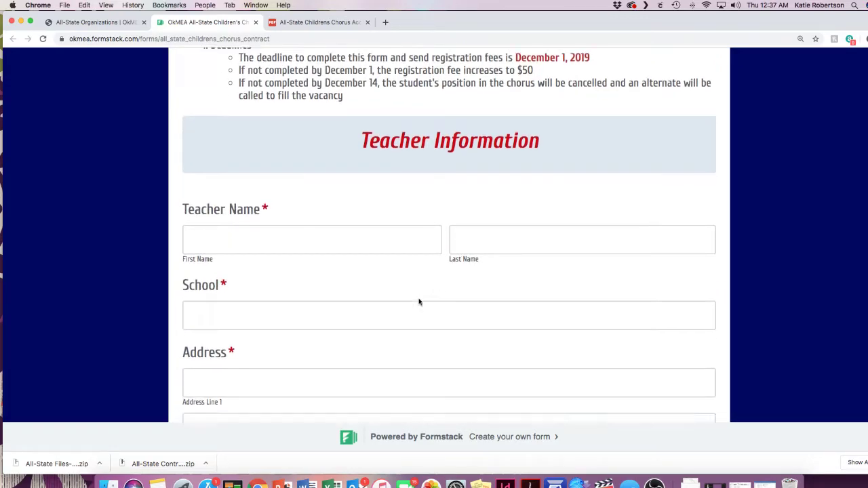
Step: Enter the teacher's first and last name and the school name PC Music Makers
click(332, 217)
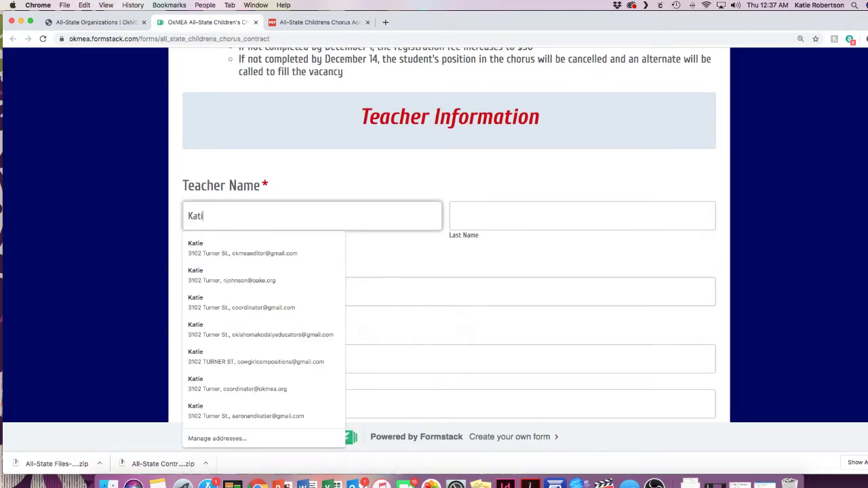
key(Tab)
key(Tab)
text(P)
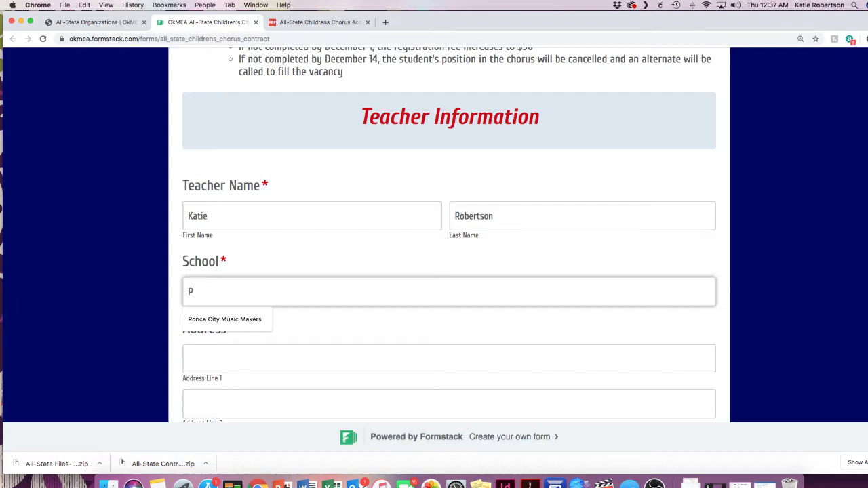
text(C Music Makers)
key(Tab)
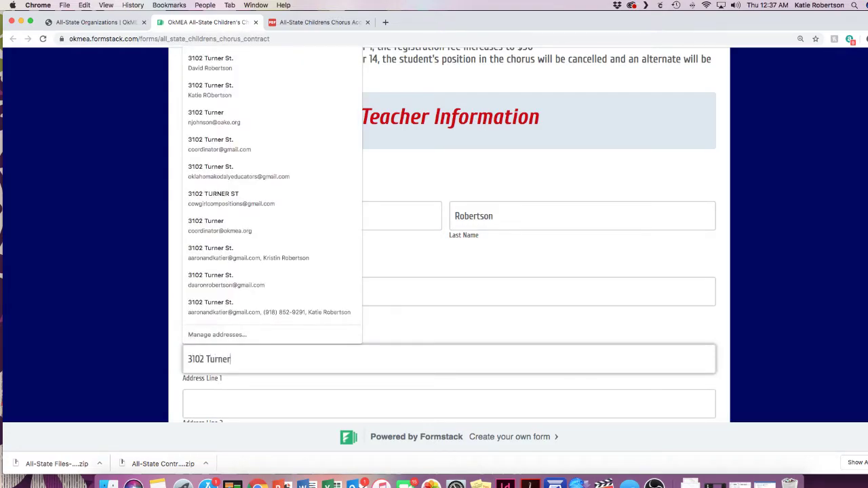
Step: Fill in the teacher's street address, city, state Oklahoma and ZIP code
key(Tab)
scroll(340, 215, down, 5)
click(316, 174)
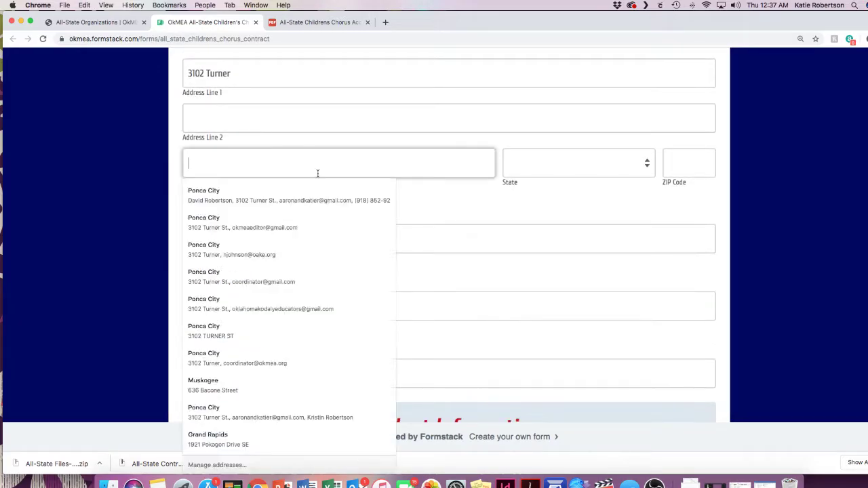
text(Ponca City)
key(Tab)
text(ok)
key(Tab)
text(74604)
Step: Enter the school phone number, leave Other Phone blank, and fill in the teacher's e-mail
key(Tab)
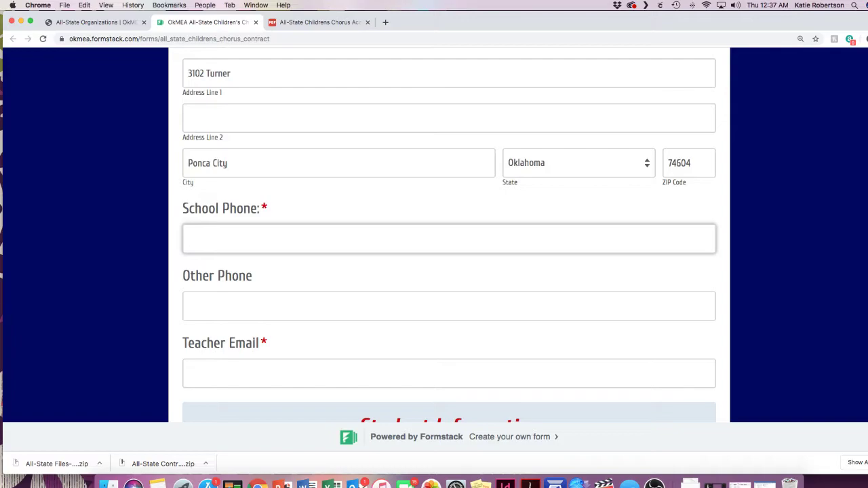
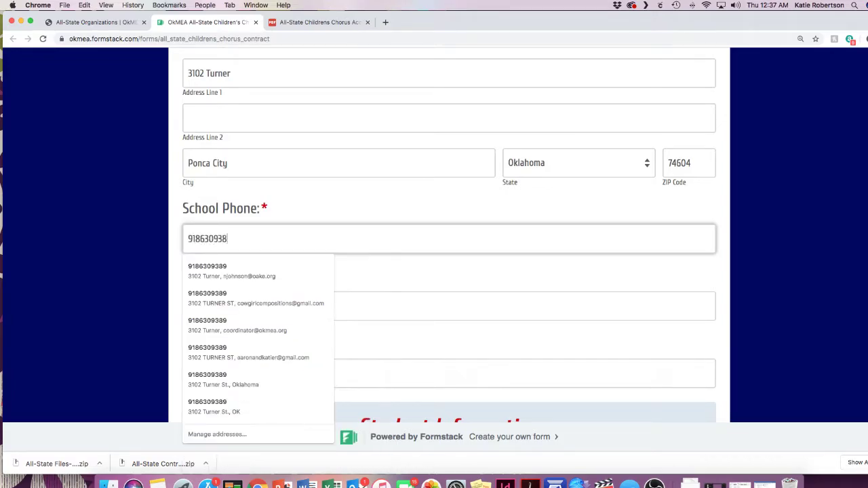
key(Tab)
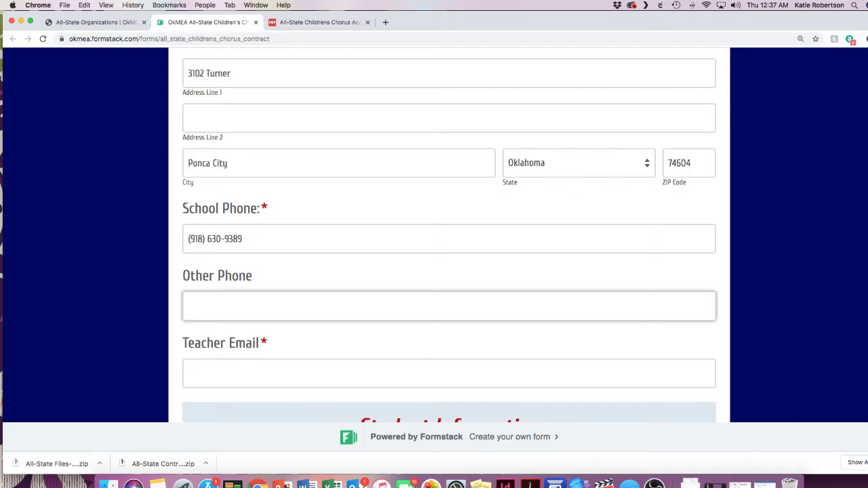
key(Tab)
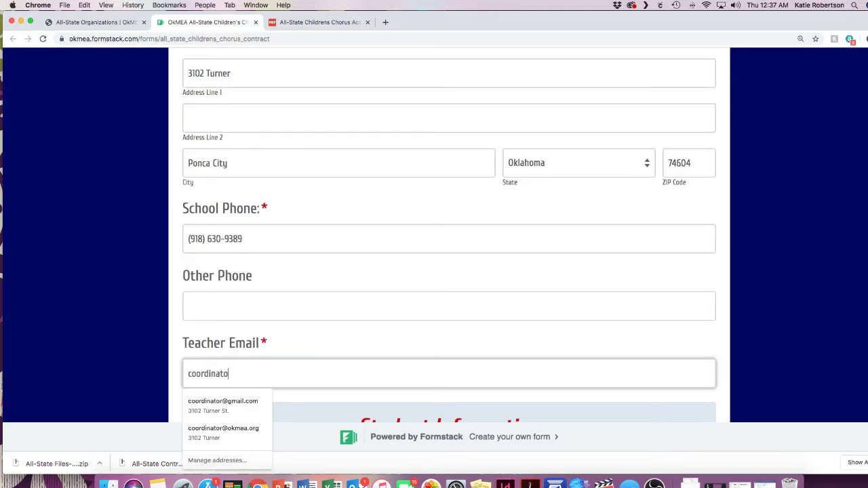
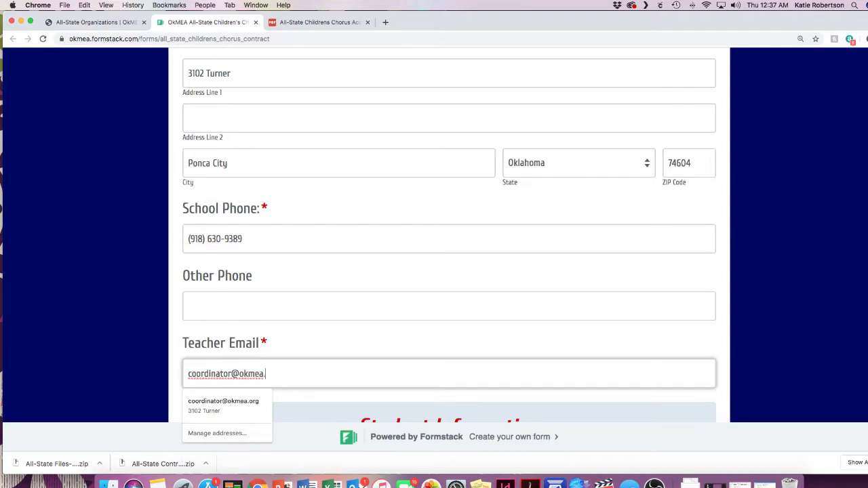
key(Tab)
Step: Enter the student's first and last name and tick Alto Middle as voice part
click(243, 249)
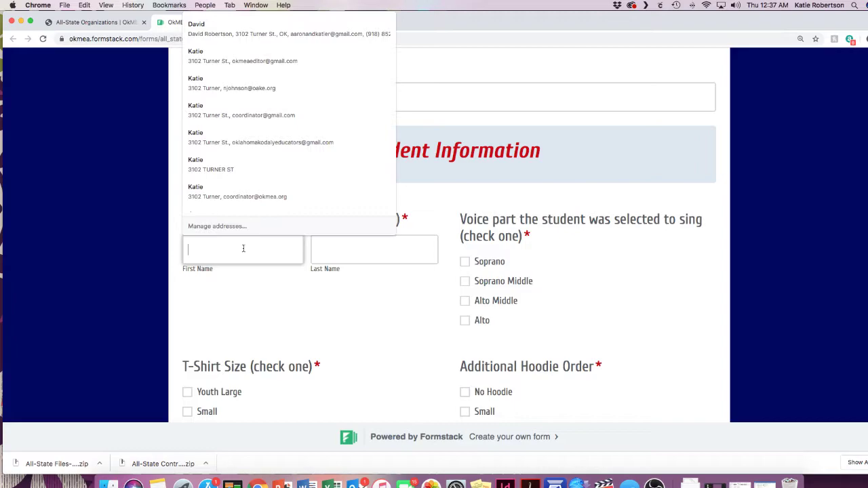
click(243, 248)
click(243, 249)
key(Tab)
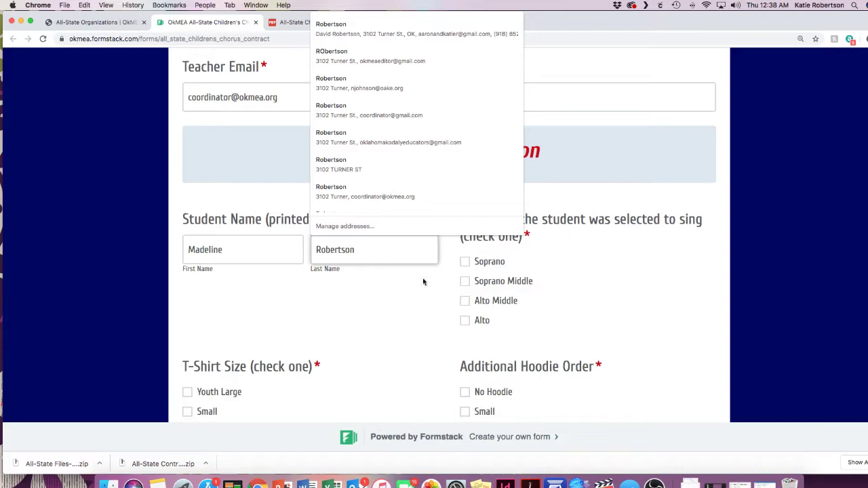
click(578, 301)
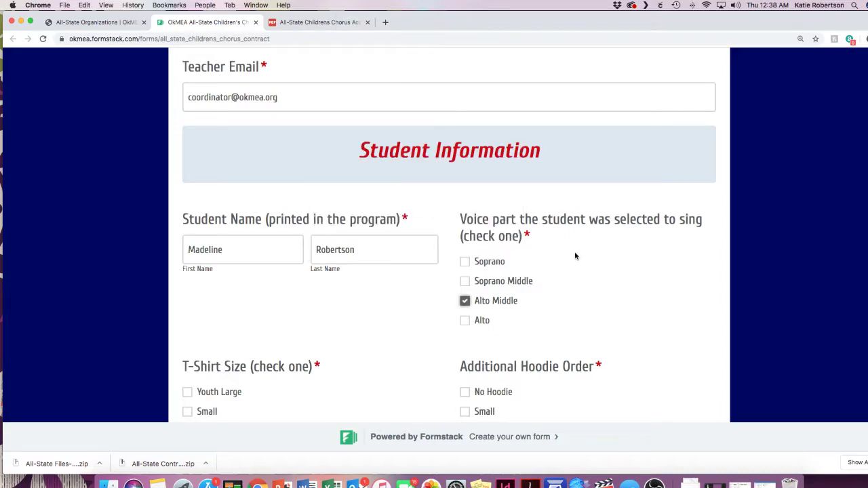
Step: Change the student's voice part selection to Soprano only
click(464, 320)
click(464, 303)
click(464, 320)
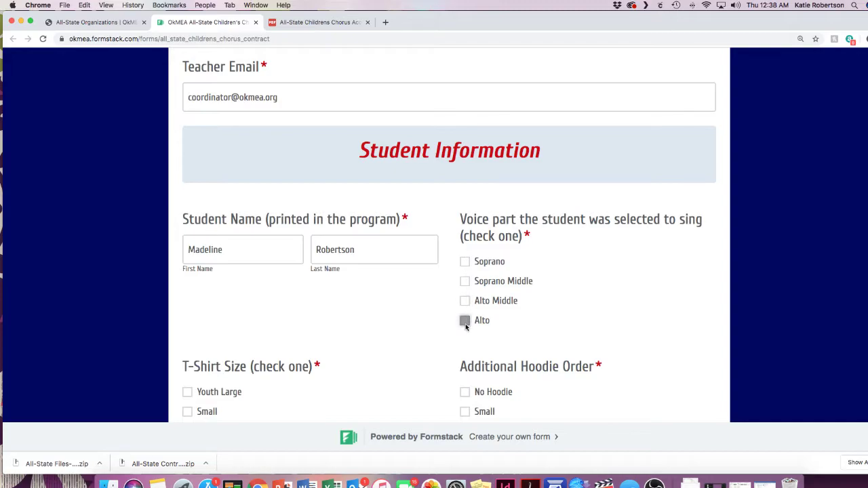
click(464, 262)
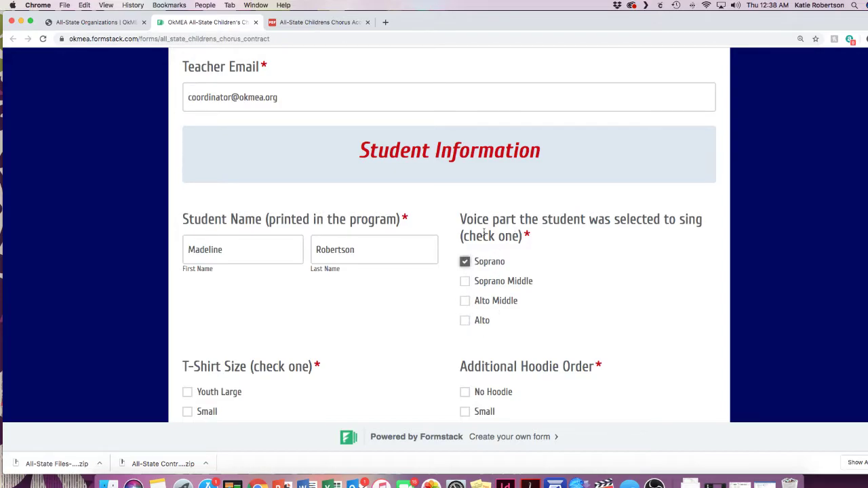
drag(468, 236, 512, 237)
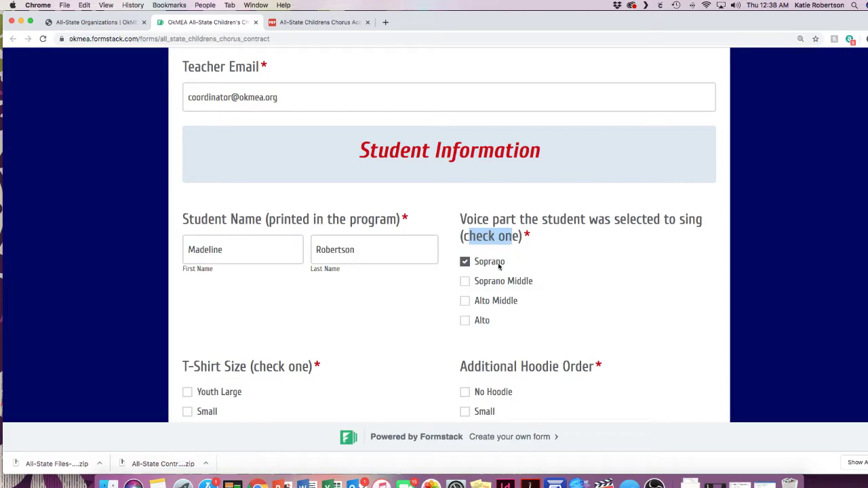
Step: Choose a Medium T-shirt and a Medium hoodie for the student
scroll(347, 305, down, 5)
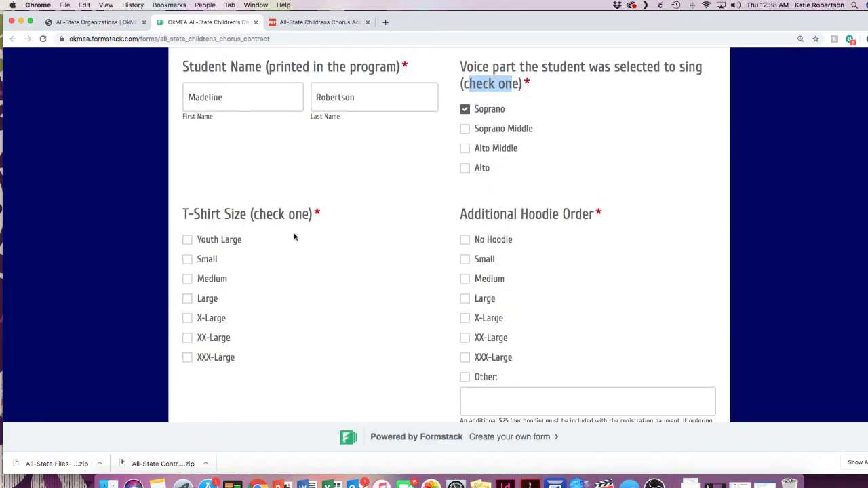
click(188, 281)
click(463, 241)
click(464, 244)
click(465, 280)
Step: Tick Other for additional hoodies and list sizes XL, S
scroll(496, 395, down, 1)
scroll(495, 395, down, 3)
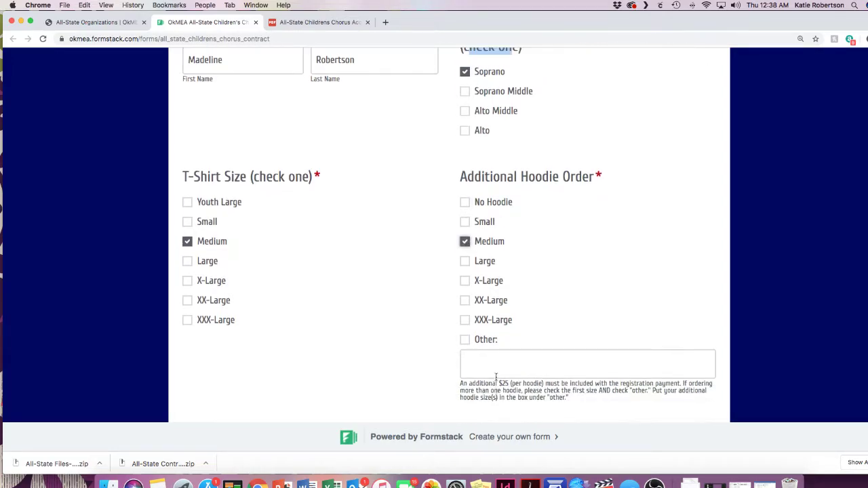
click(465, 339)
click(478, 354)
text(XL, S)
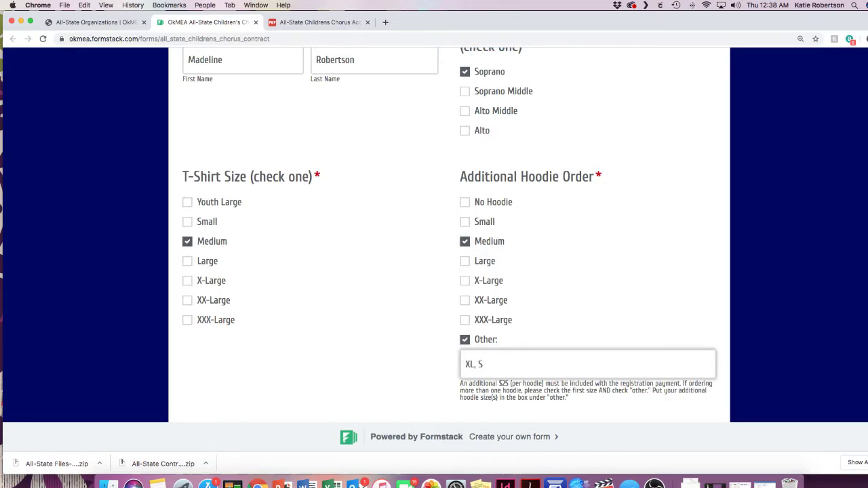
Step: Set the student height to 5'2" and mark 5 Year membership
scroll(359, 299, down, 10)
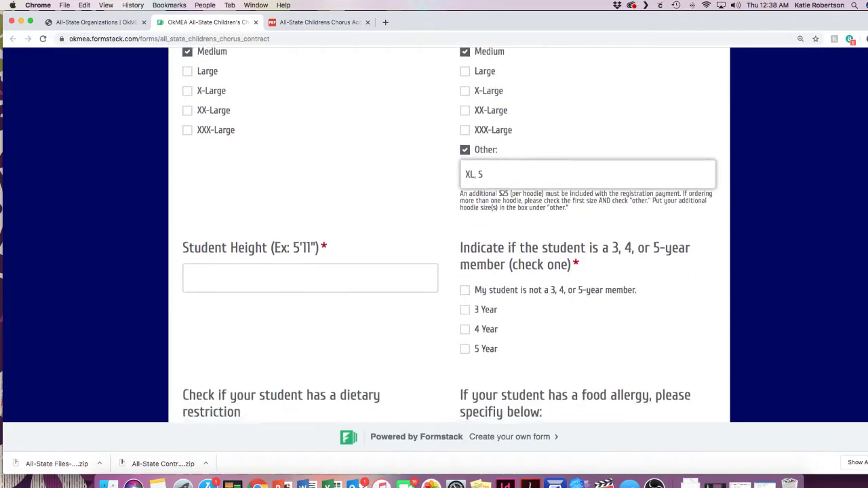
click(360, 278)
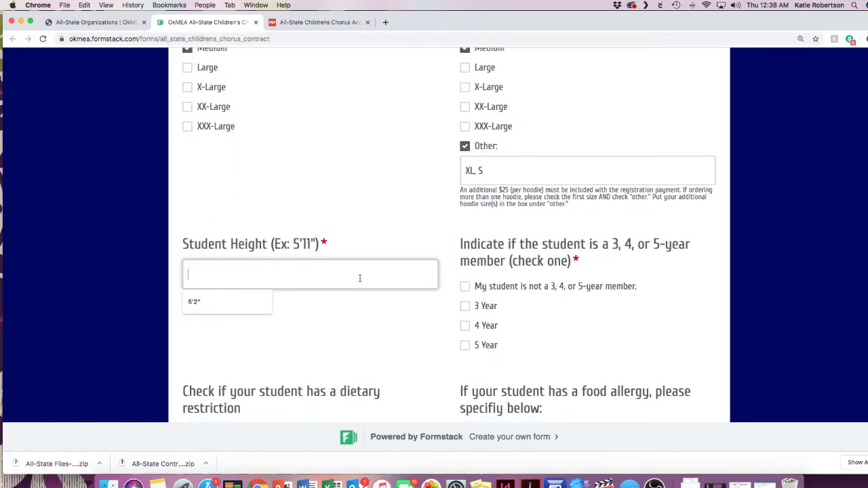
click(262, 302)
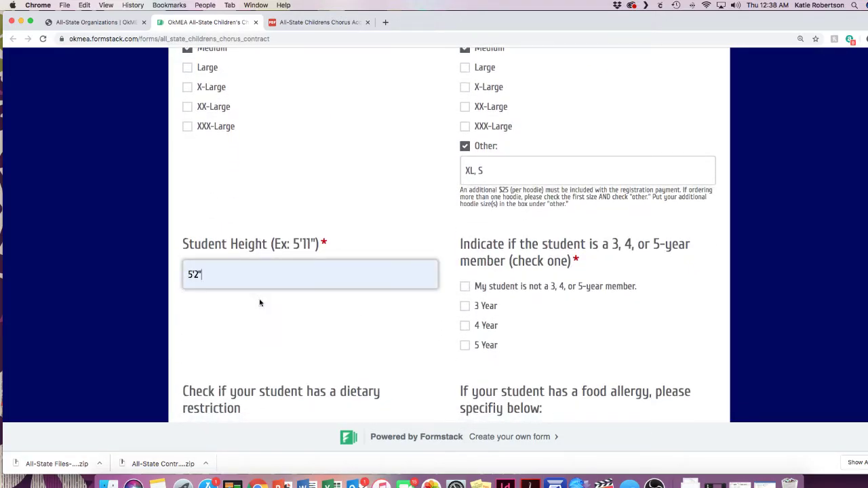
click(463, 346)
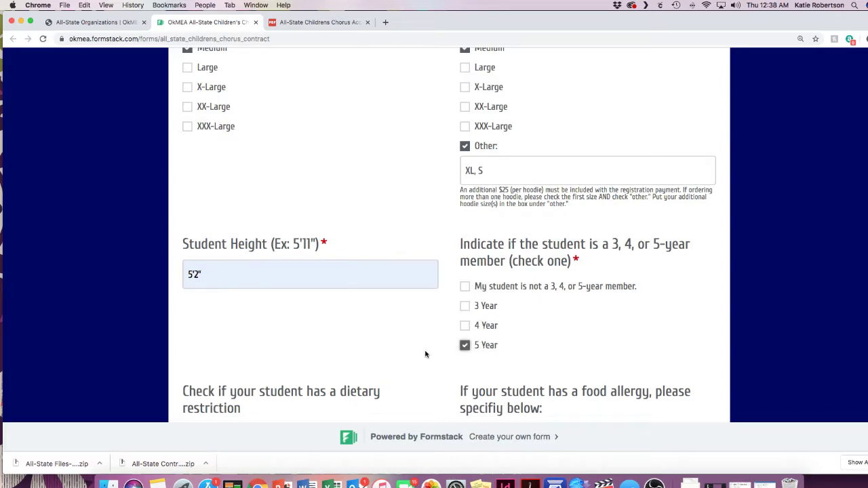
Step: Tick Food Allergies and record Peanuts as the allergy
scroll(373, 348, down, 5)
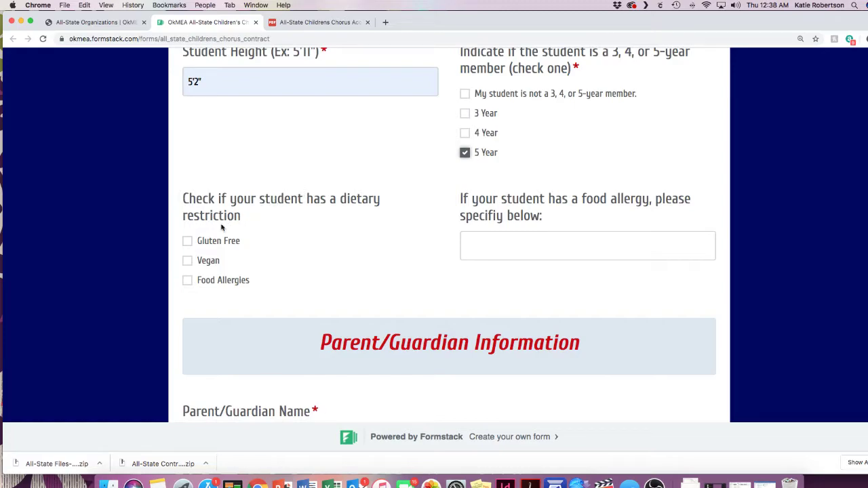
click(188, 282)
click(485, 247)
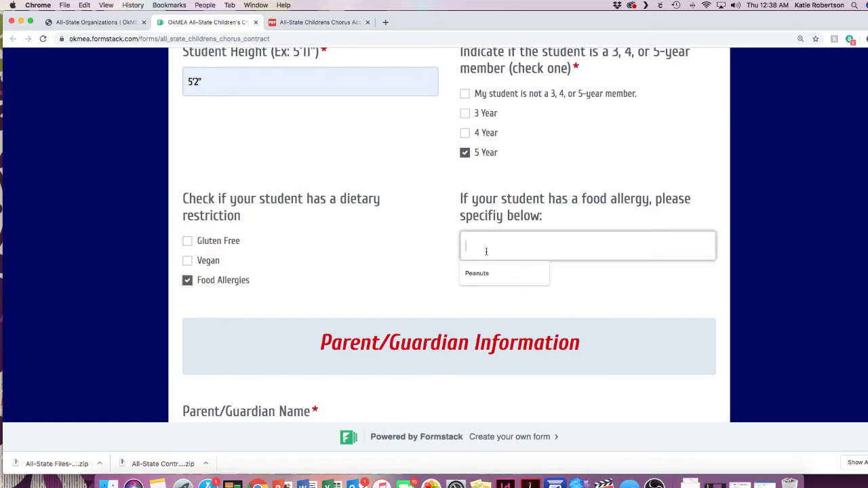
text(Peanuts)
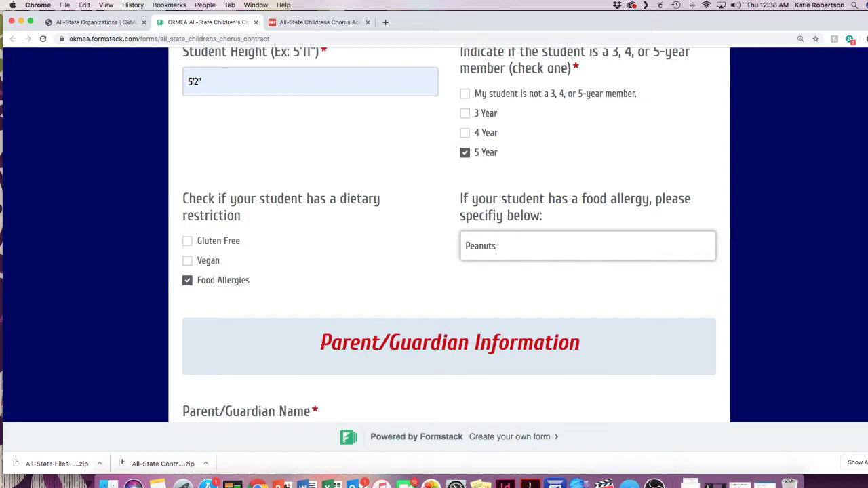
scroll(402, 214, down, 7)
Step: Enter the parent/guardian's first and last name
click(403, 214)
key(Tab)
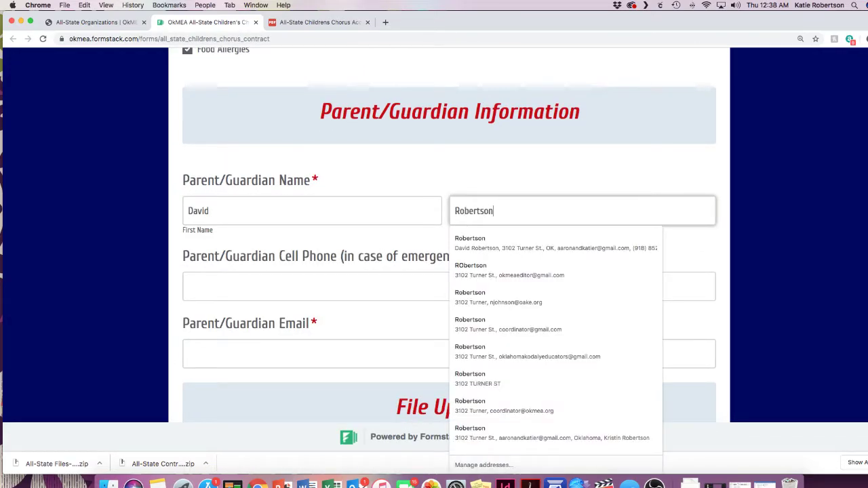
key(Tab)
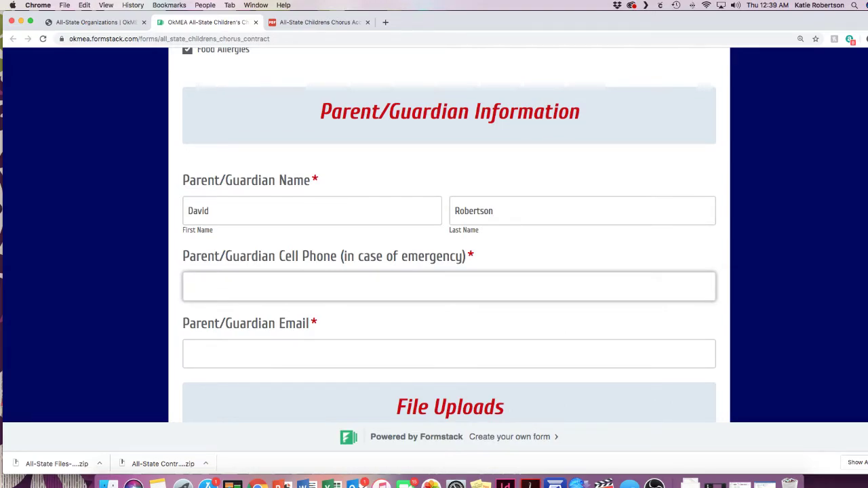
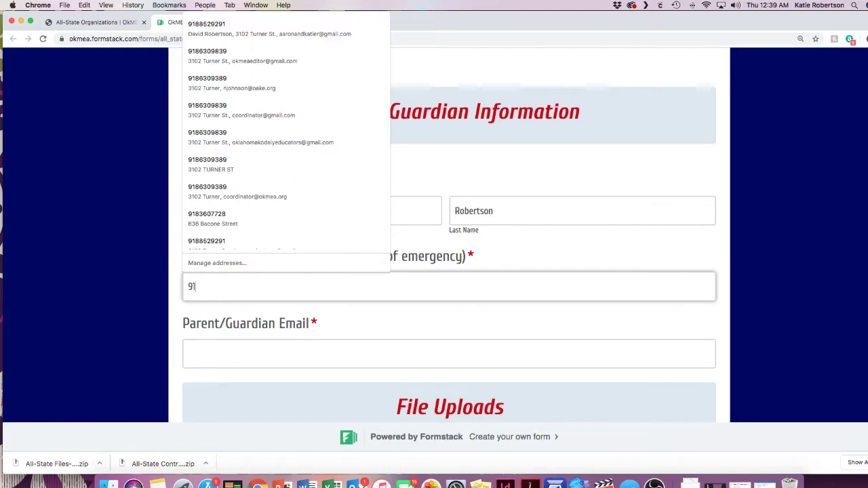
Step: Fill in the parent's emergency cell phone number and e-mail address, fixing a typo
key(Tab)
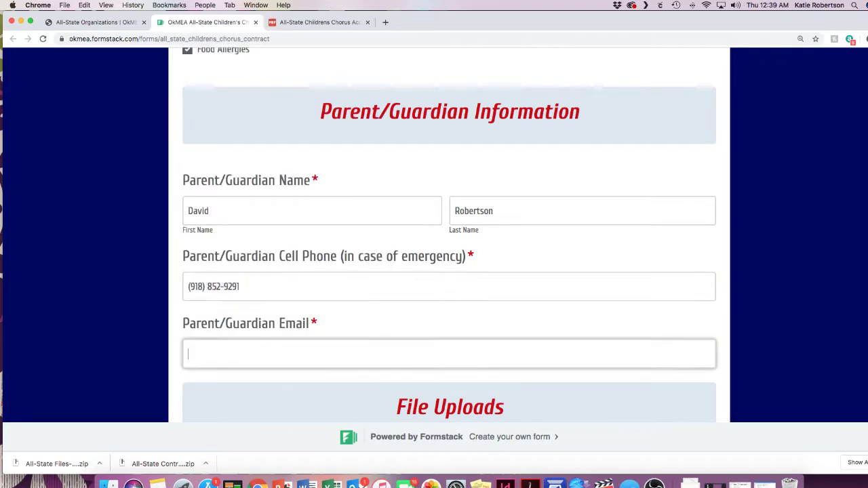
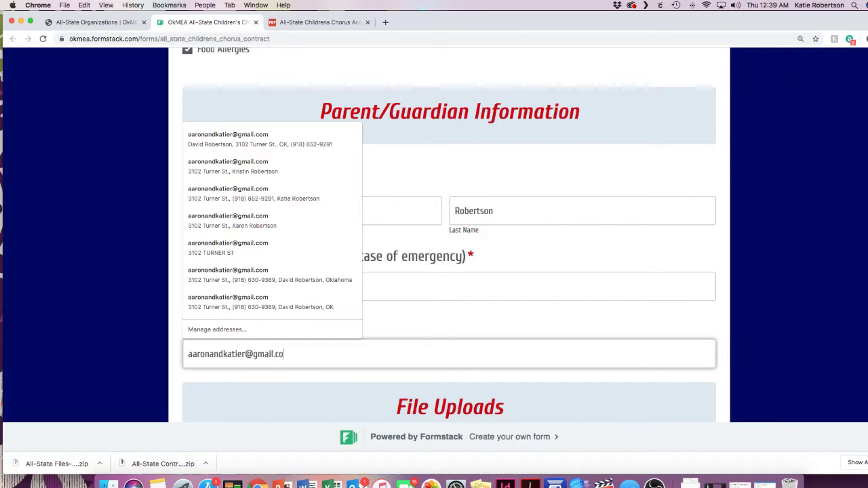
key(Tab)
scroll(426, 237, down, 1)
scroll(425, 238, down, 1)
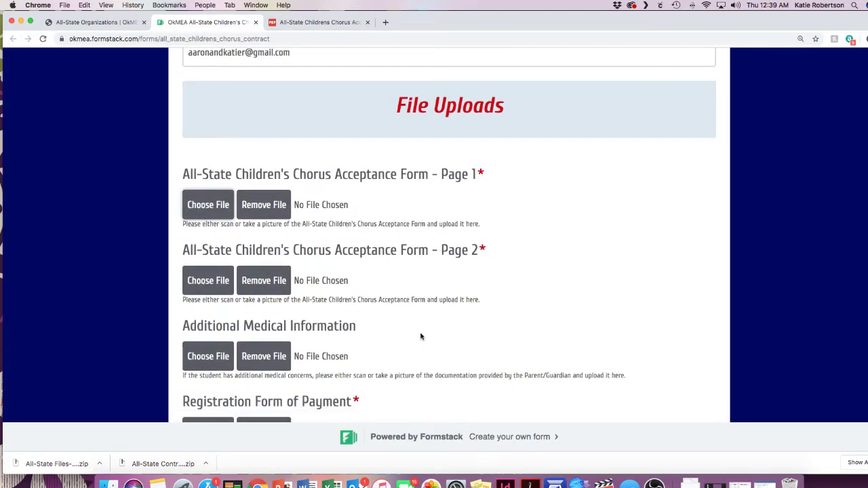
Step: Upload the page 1 and page 2 acceptance-form files from UPLOADS
scroll(425, 308, down, 2)
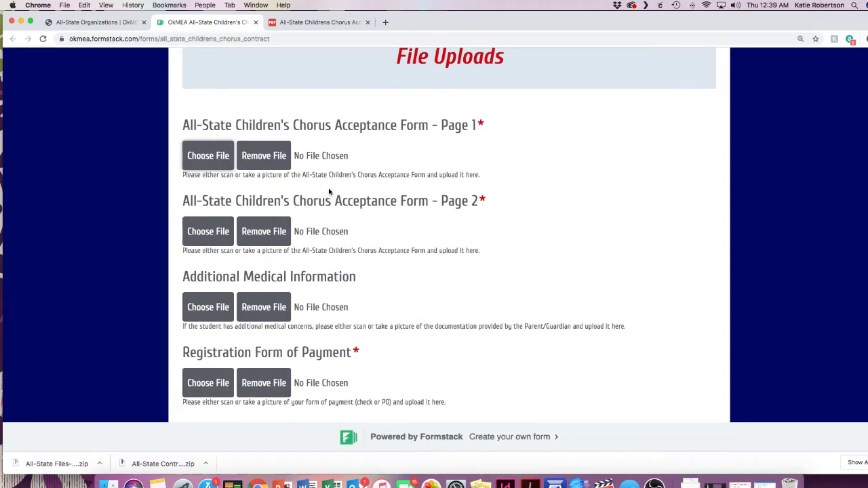
click(204, 155)
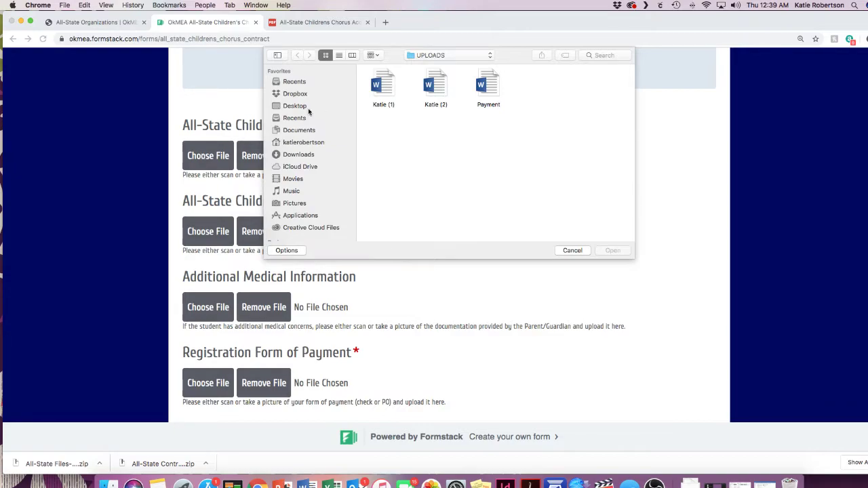
click(383, 87)
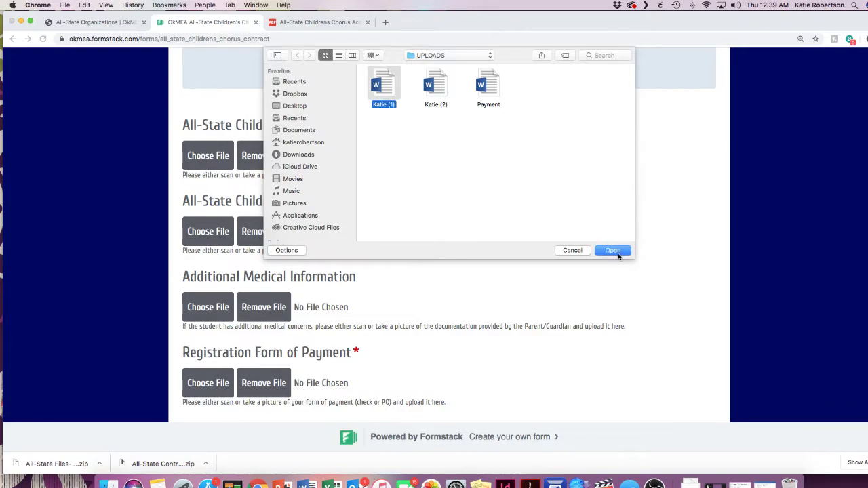
click(614, 251)
click(225, 233)
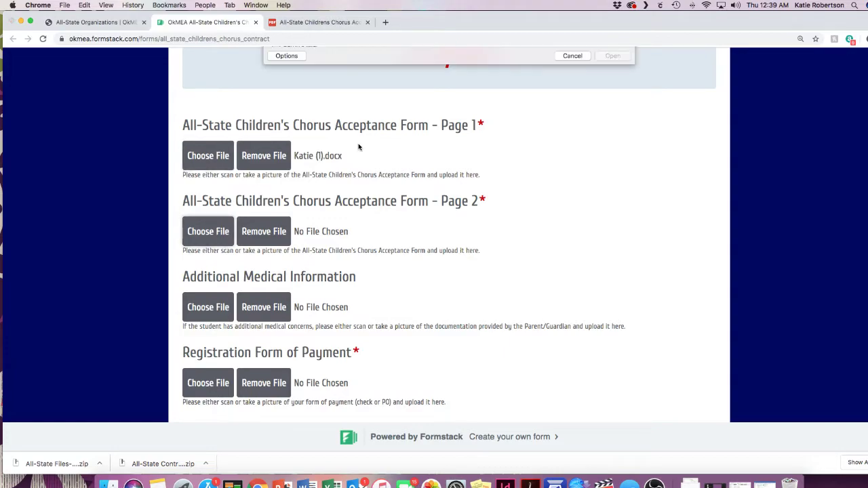
click(436, 95)
click(613, 251)
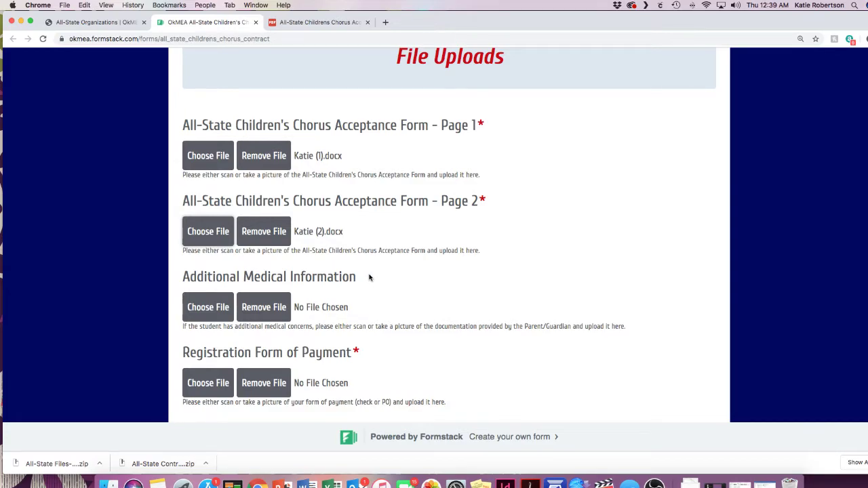
Step: Attach the Payment file as form of payment and submit the contract
scroll(369, 278, down, 5)
click(220, 281)
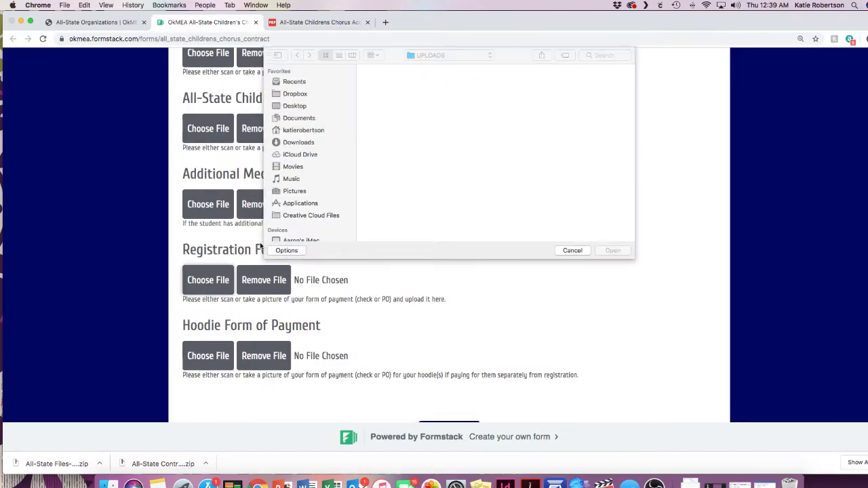
click(489, 87)
click(612, 250)
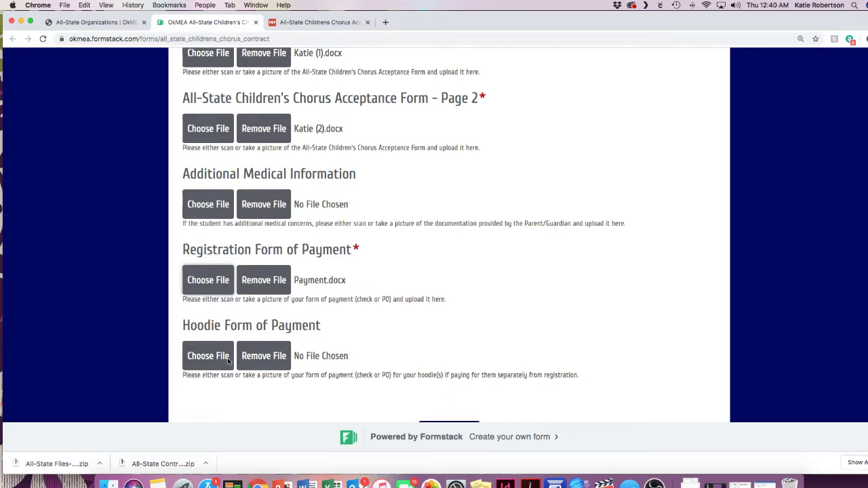
scroll(228, 361, down, 3)
click(440, 357)
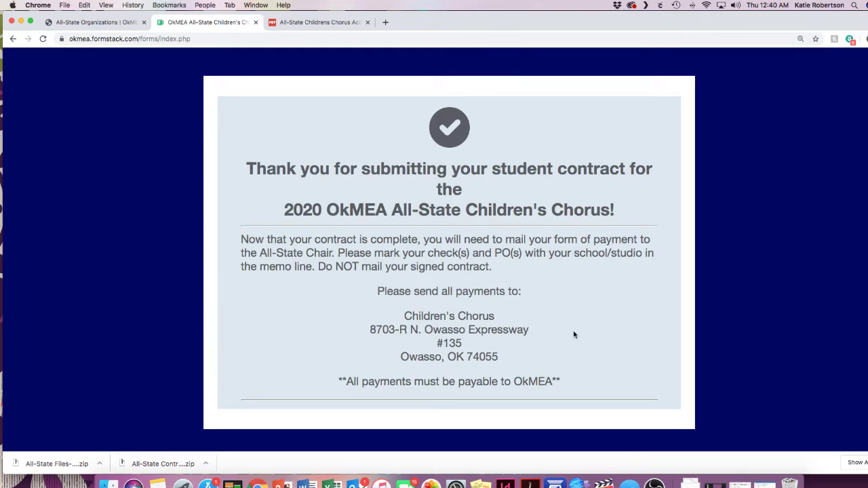
Step: Close the submitted contract and acceptance form tabs to get back to the OkMEA page
click(257, 22)
click(257, 22)
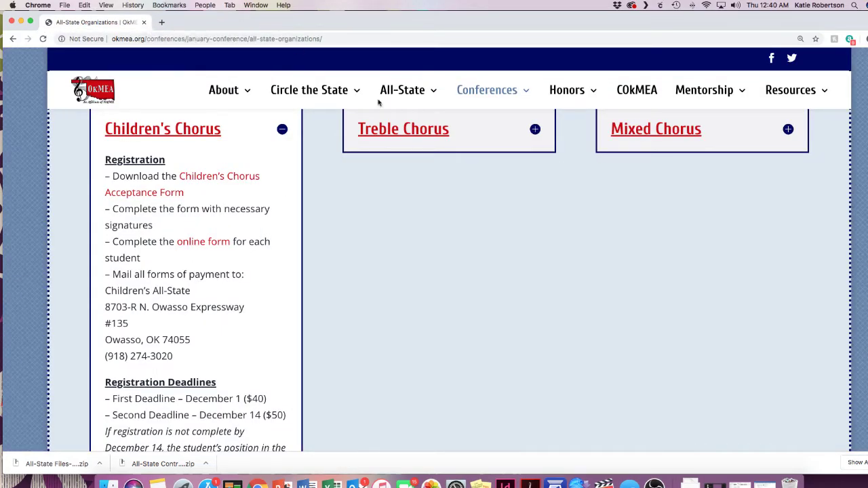
scroll(264, 179, down, 3)
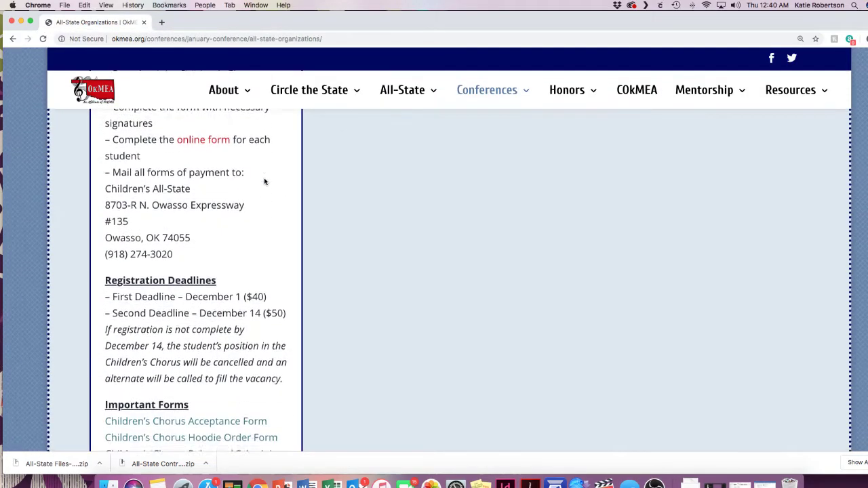
scroll(264, 181, down, 7)
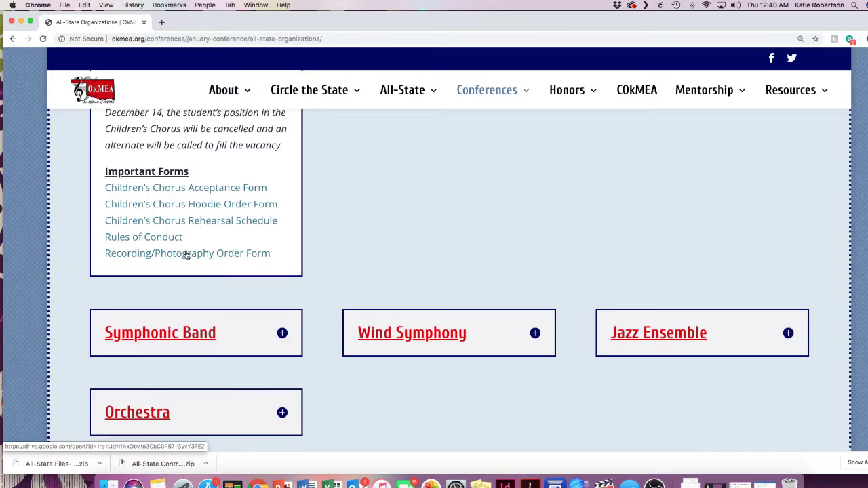
scroll(326, 274, up, 5)
scroll(332, 274, up, 5)
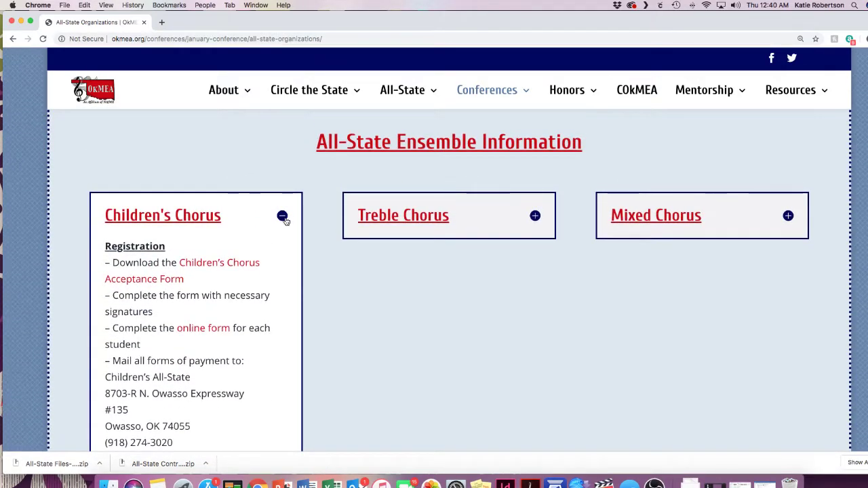
Step: Collapse Children's Chorus, expand Treble and Mixed Chorus, and open the Chorus Payment Form
click(282, 216)
click(535, 216)
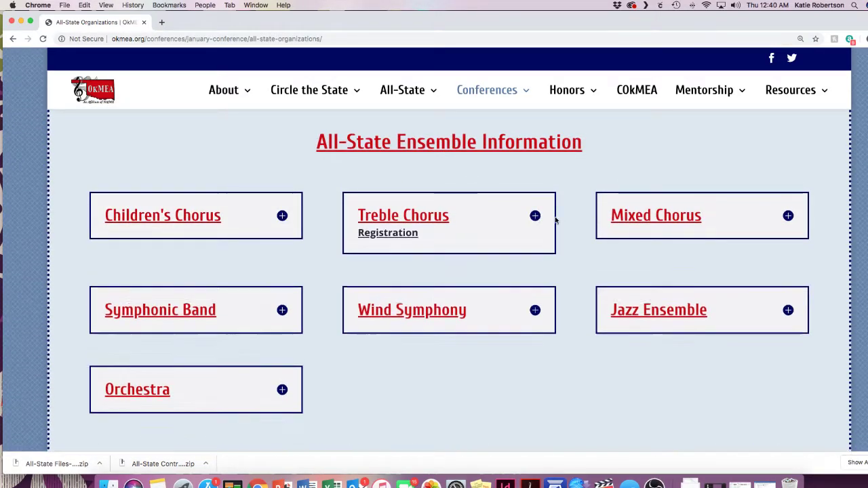
click(788, 217)
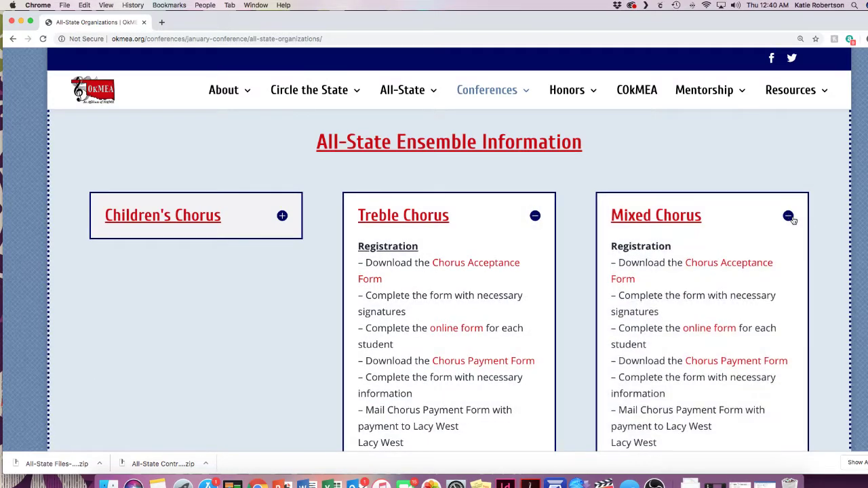
scroll(791, 220, down, 3)
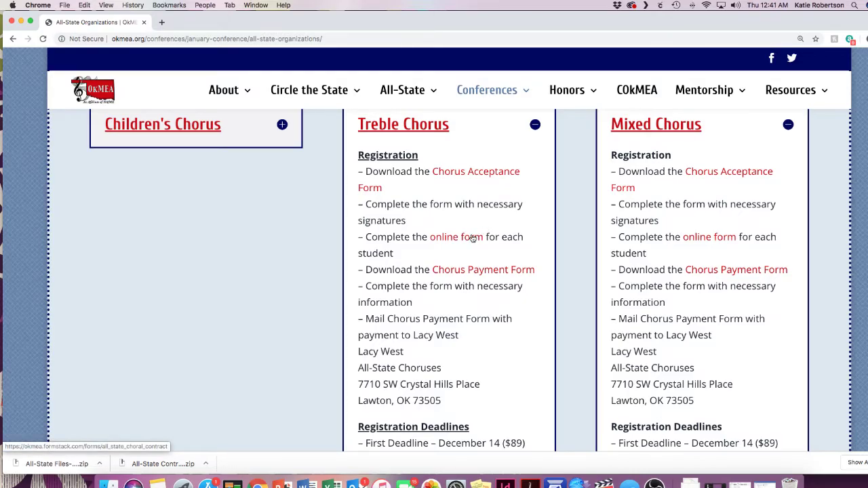
click(451, 271)
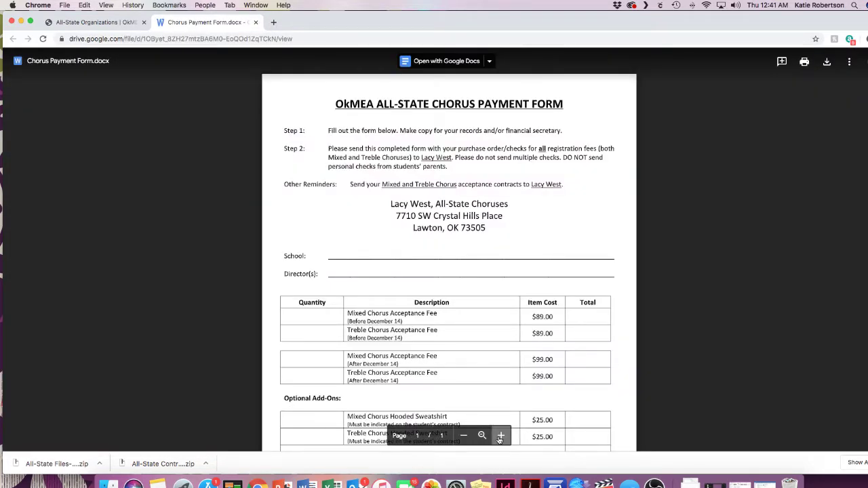
Step: Review the enlarged Chorus Payment Form ($89, $99 late, $25 sweatshirts), then return to Organizations
click(501, 436)
click(500, 439)
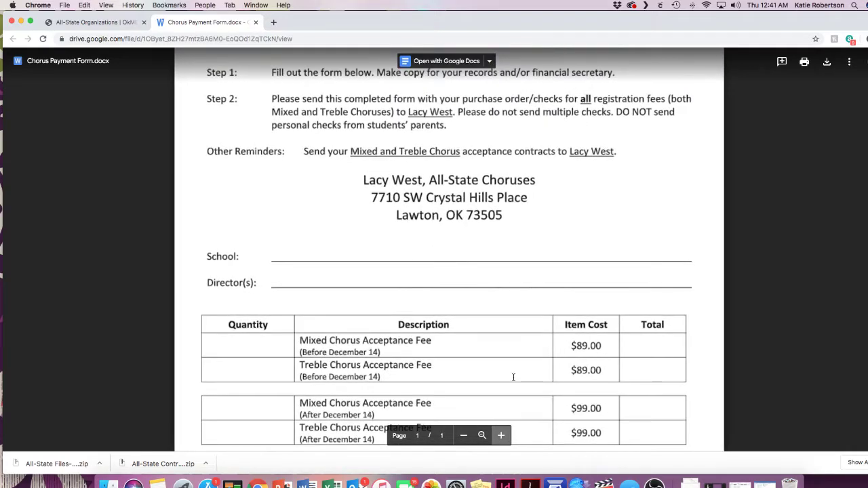
scroll(520, 353, down, 2)
scroll(520, 353, down, 2)
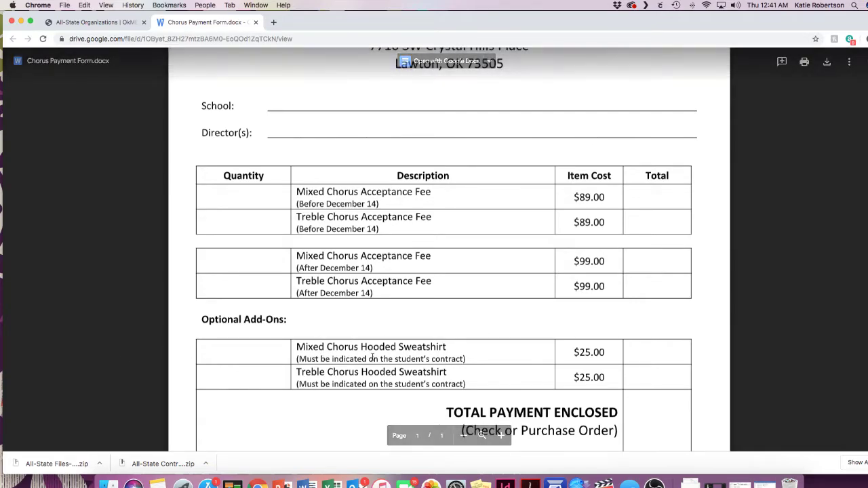
scroll(371, 357, down, 2)
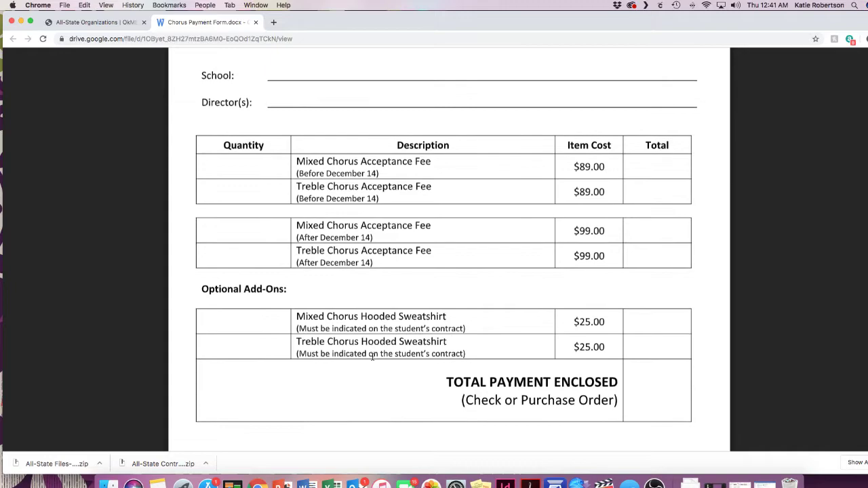
scroll(500, 359, up, 1)
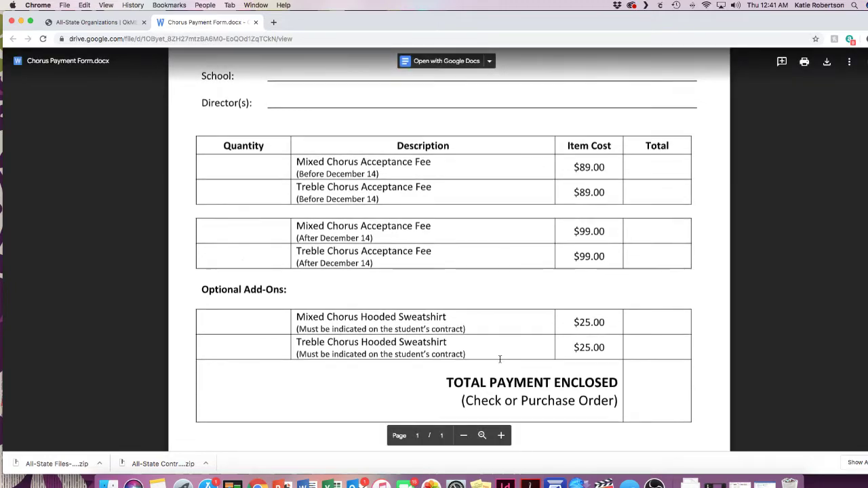
scroll(500, 359, up, 10)
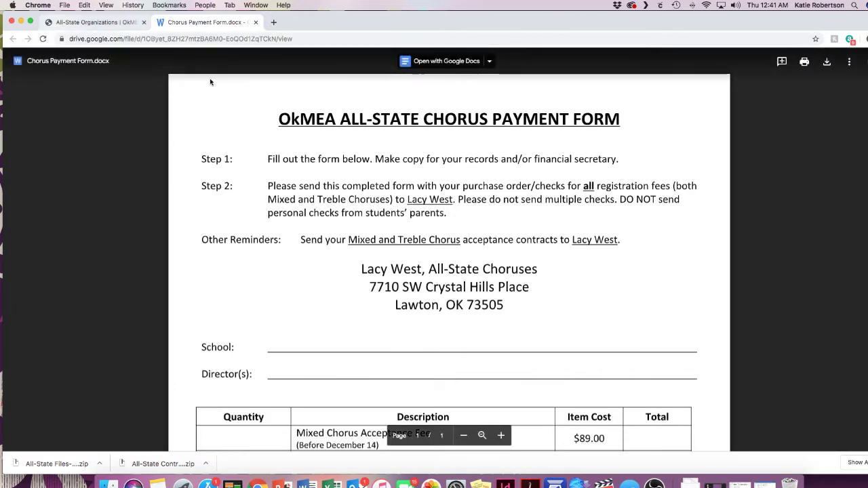
key(ctrl+shift+Tab)
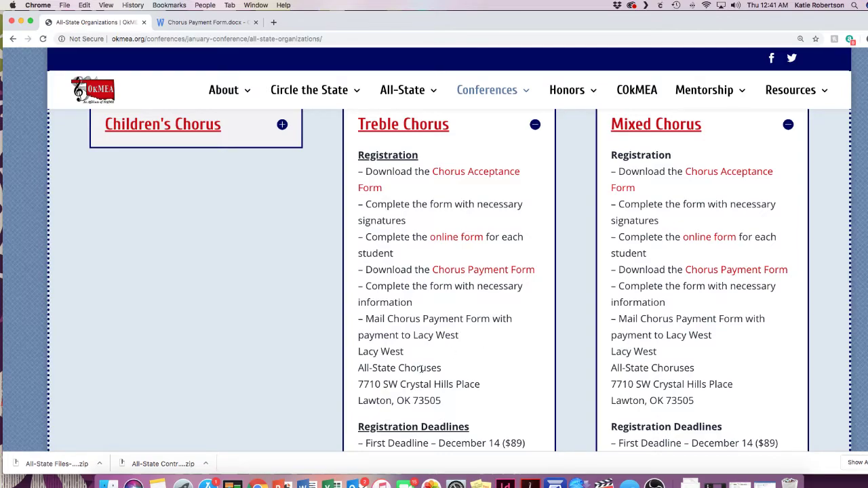
scroll(422, 368, down, 5)
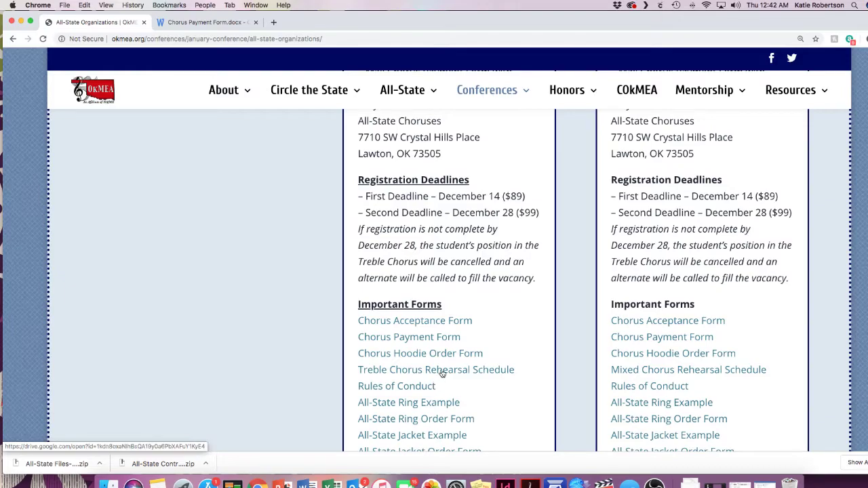
scroll(461, 334, down, 2)
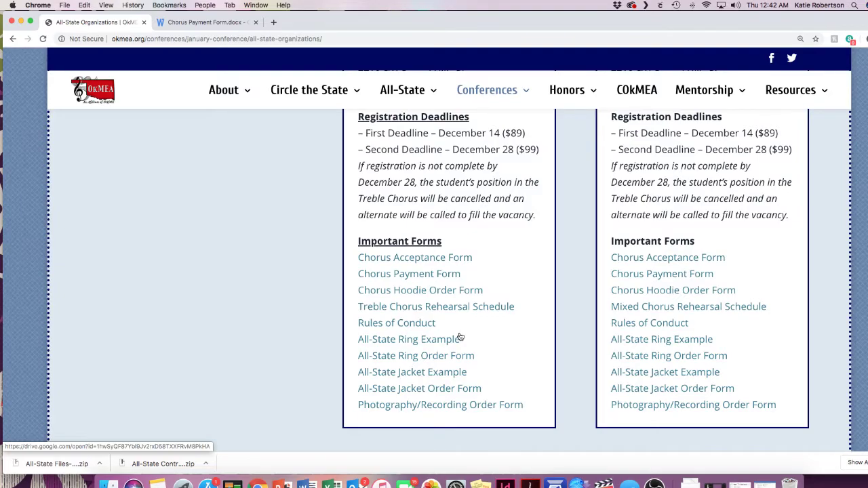
scroll(454, 341, up, 1)
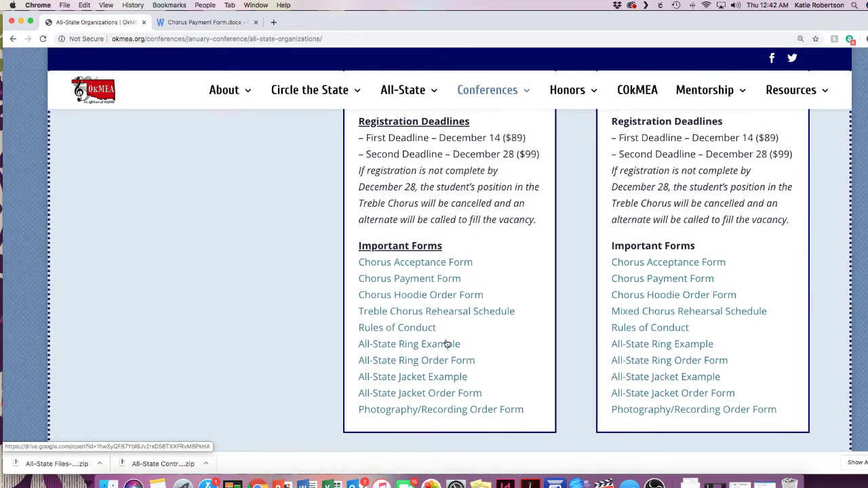
scroll(447, 344, down, 1)
scroll(442, 359, up, 1)
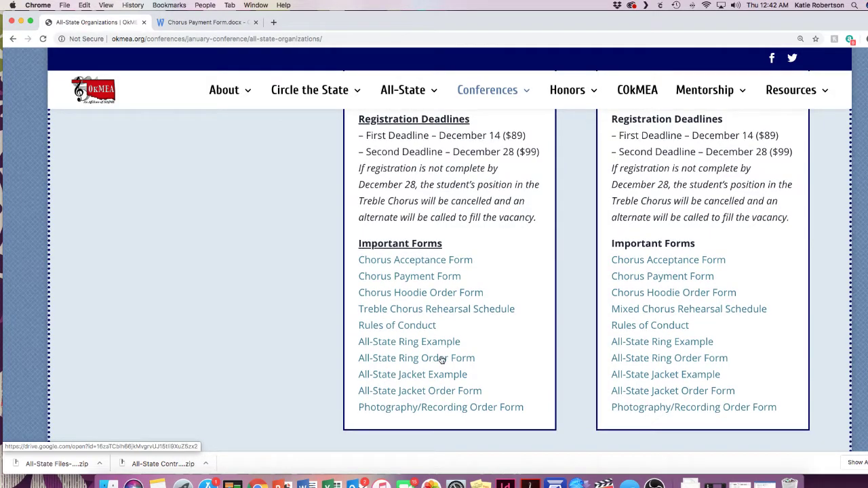
scroll(448, 375, up, 1)
scroll(448, 378, up, 1)
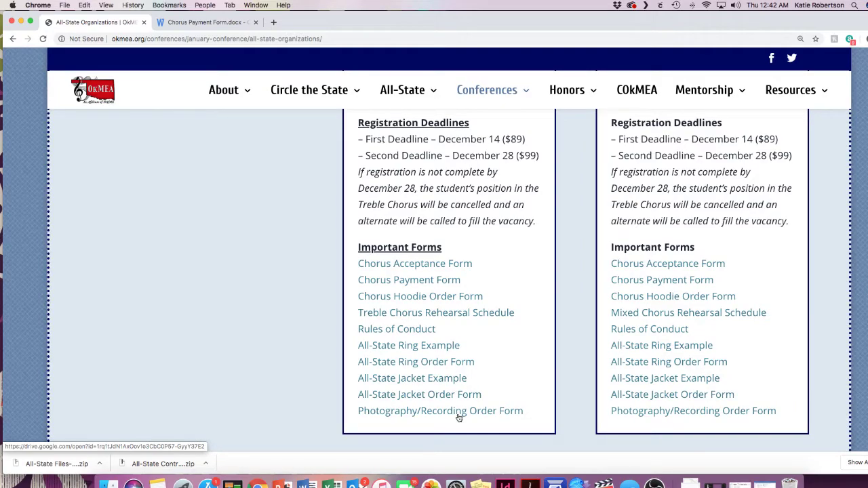
scroll(459, 417, up, 10)
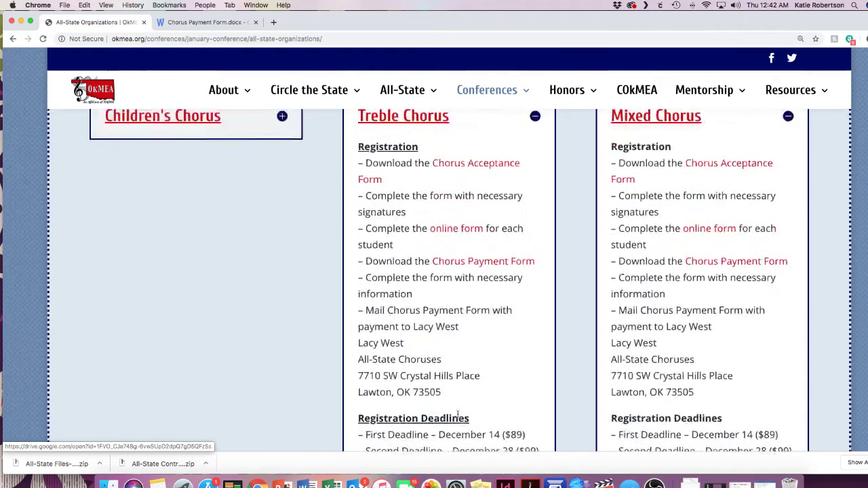
Step: Collapse Treble and Mixed Chorus, then expand Symphonic Band, Wind Symphony and Jazz Ensemble
click(534, 200)
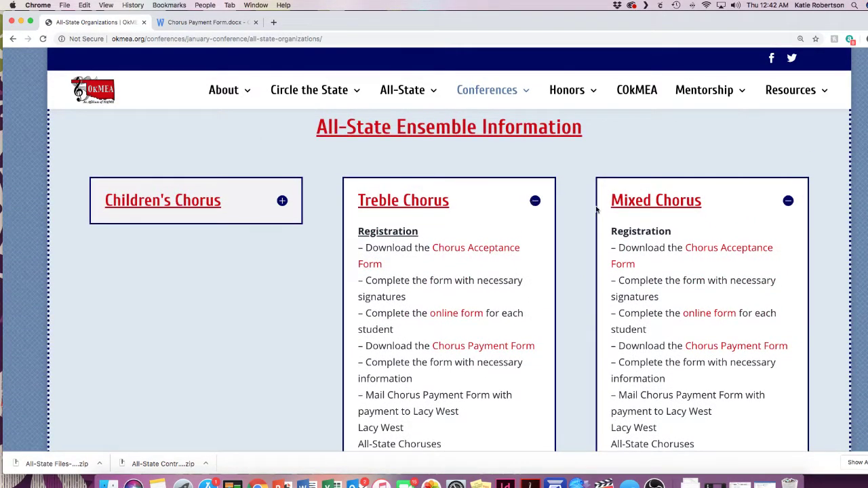
click(788, 202)
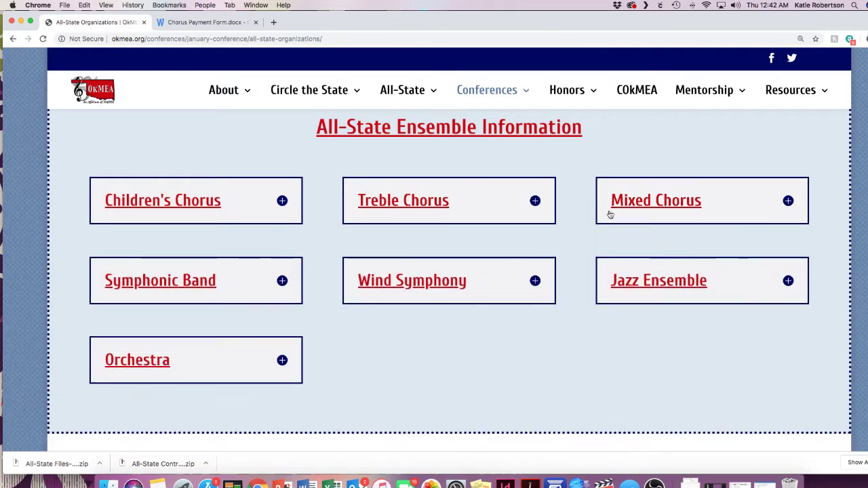
click(281, 280)
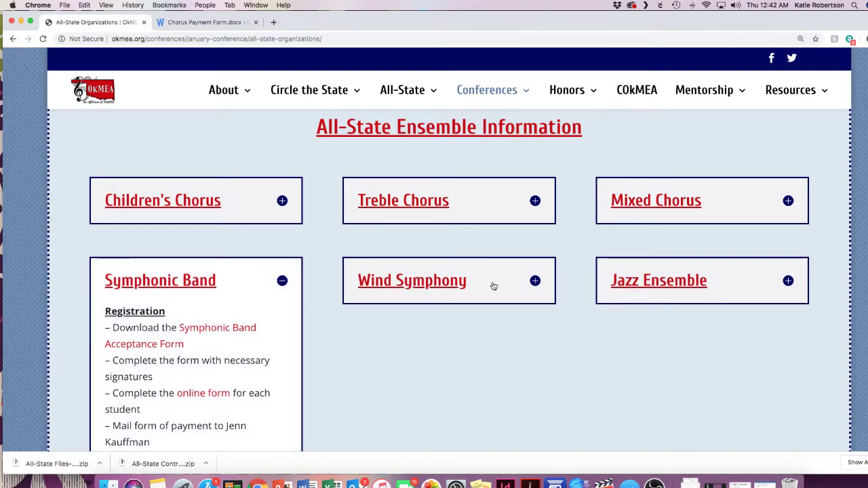
click(535, 281)
click(788, 285)
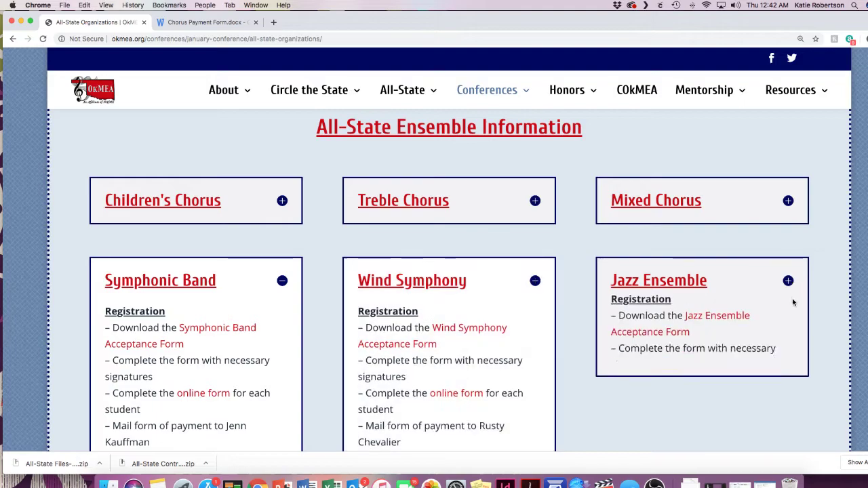
scroll(792, 298, down, 3)
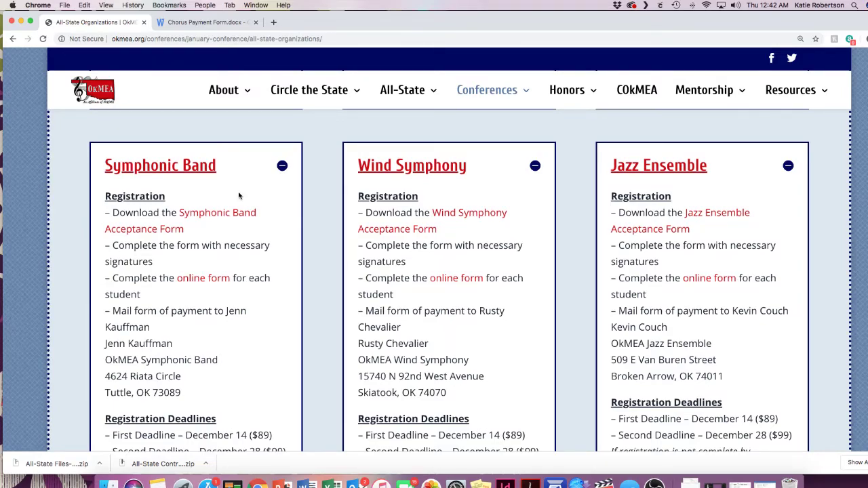
Step: Open the Symphonic Band online contract in Formstack and scroll down to Student Information
click(207, 279)
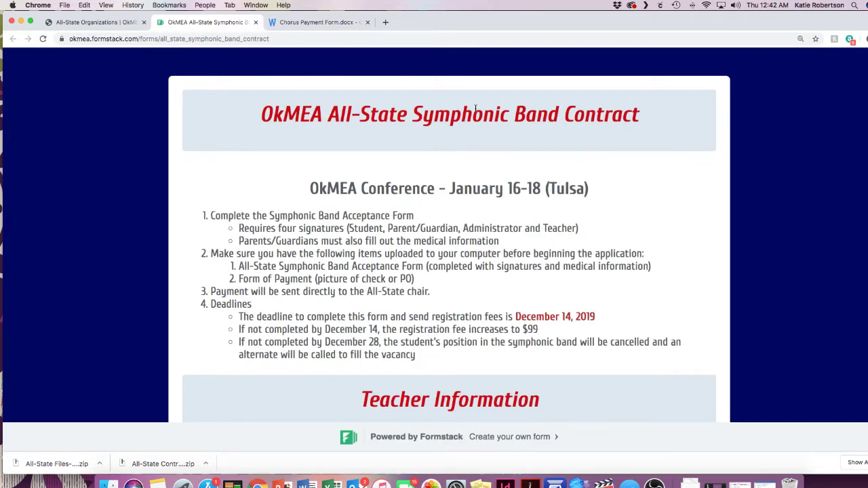
scroll(478, 115, down, 15)
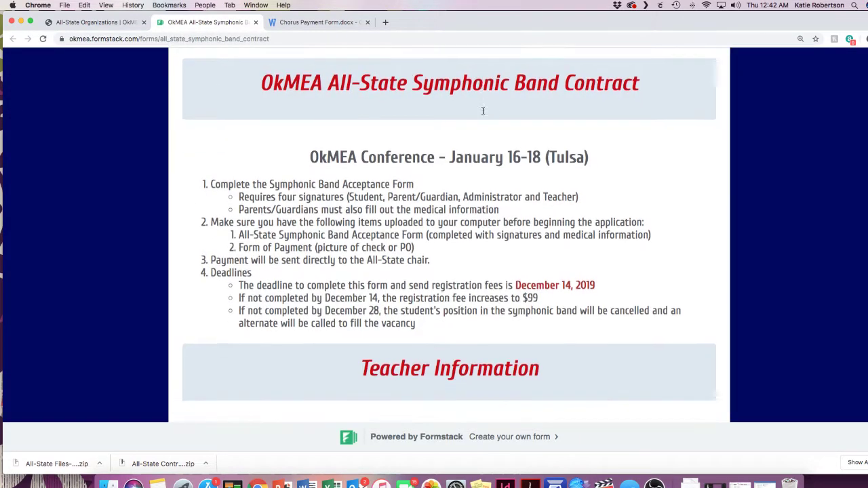
scroll(483, 114, down, 10)
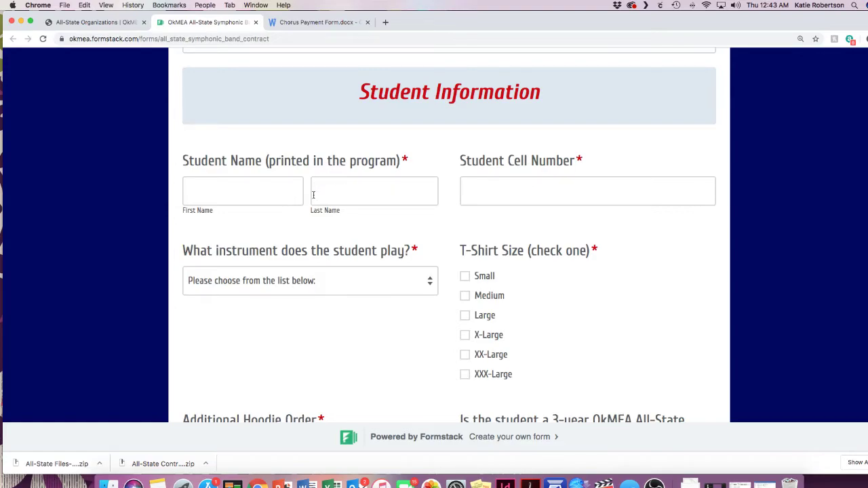
Step: View the Symphonic Band instrument choices without selecting one, then scroll through the contract
click(389, 281)
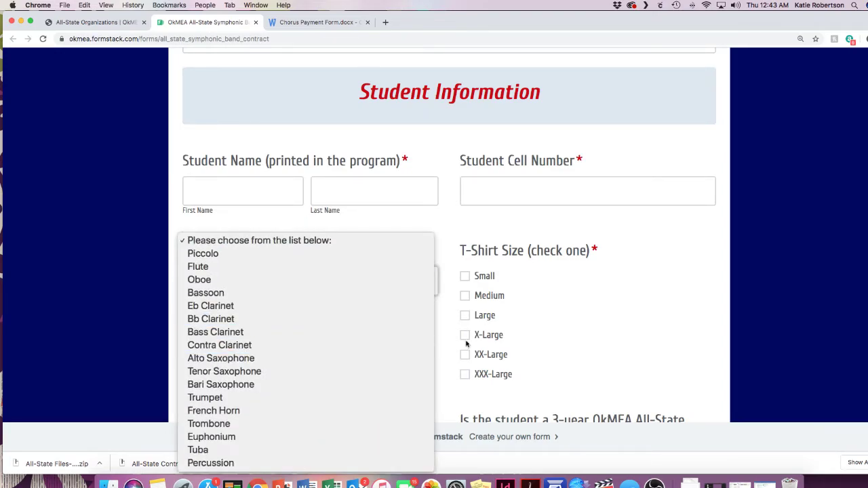
click(632, 328)
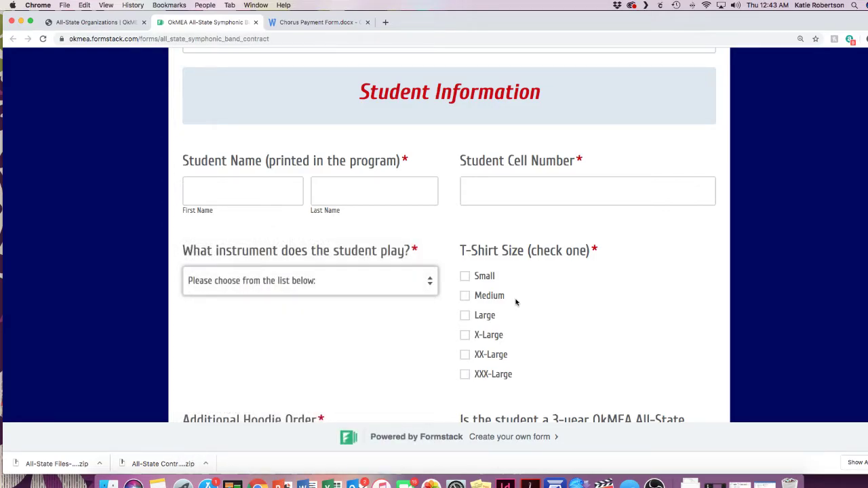
scroll(516, 302, down, 3)
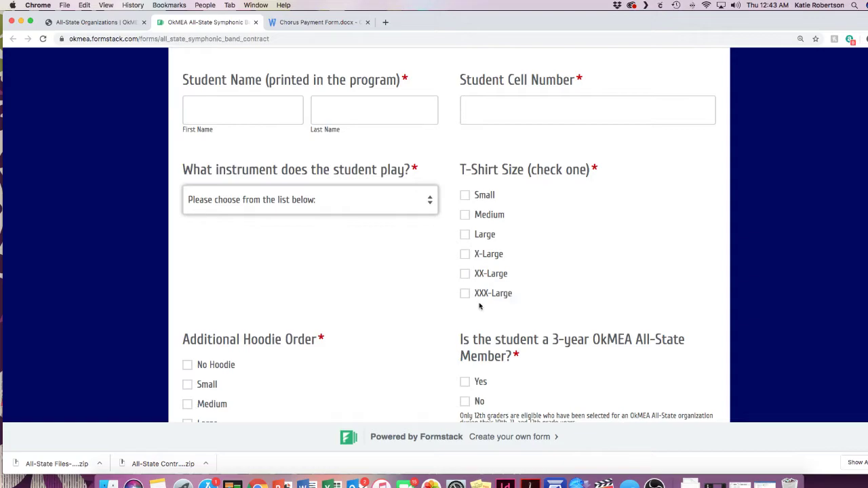
scroll(399, 321, down, 5)
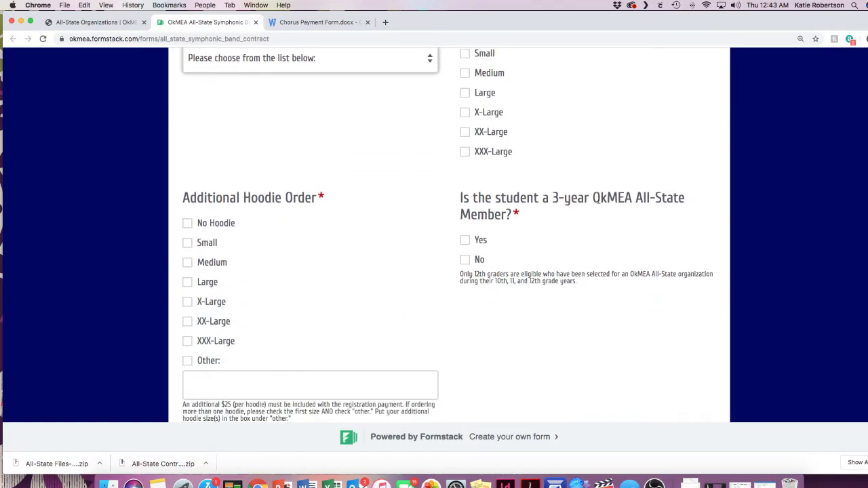
scroll(442, 320, down, 6)
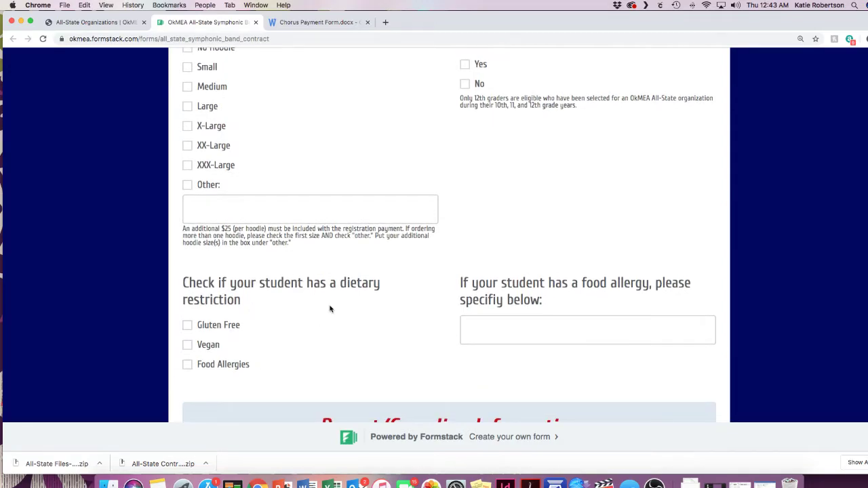
scroll(548, 309, down, 12)
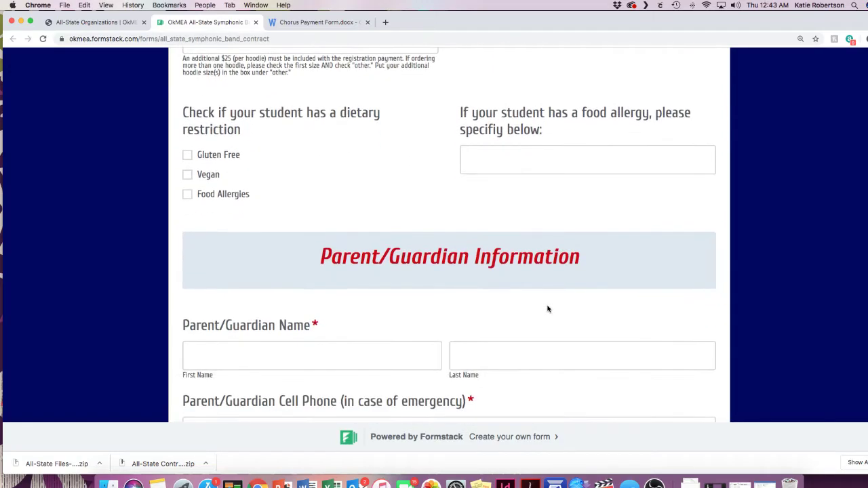
scroll(548, 309, down, 8)
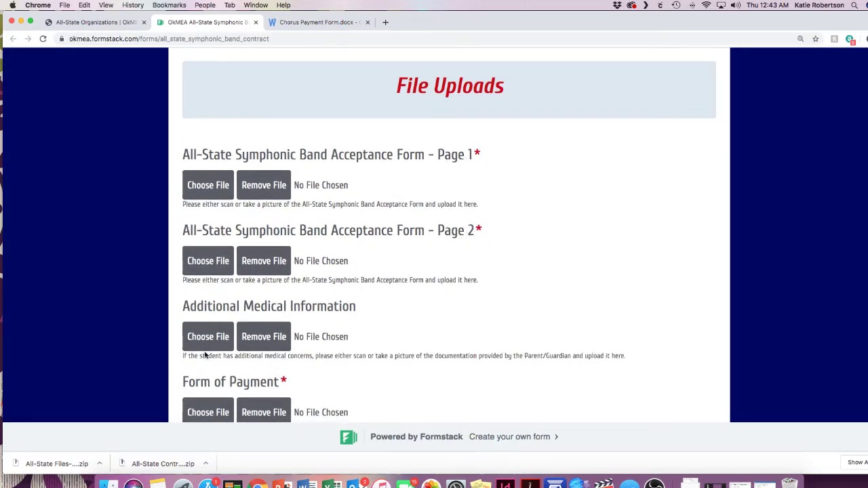
scroll(275, 341, down, 5)
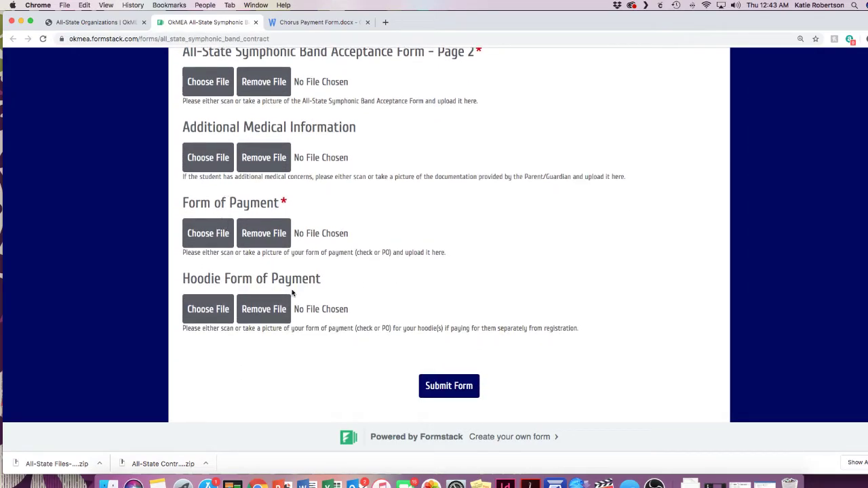
scroll(329, 285, up, 20)
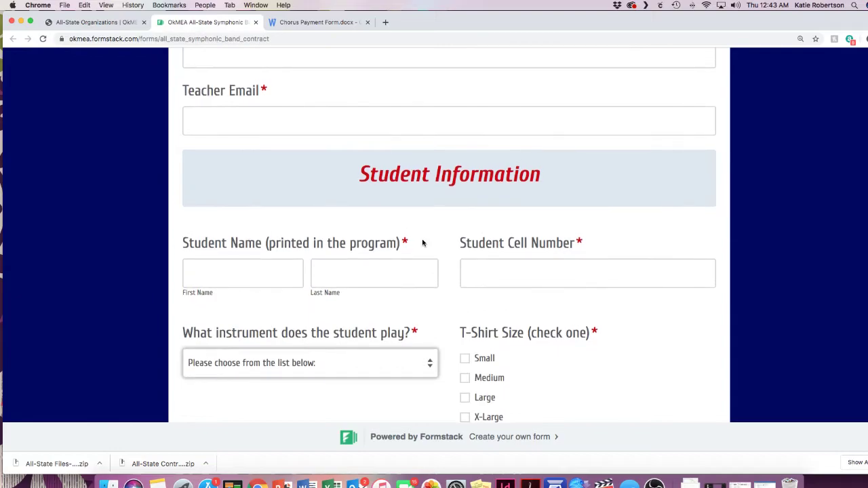
scroll(423, 243, up, 10)
scroll(451, 261, down, 4)
scroll(454, 264, down, 15)
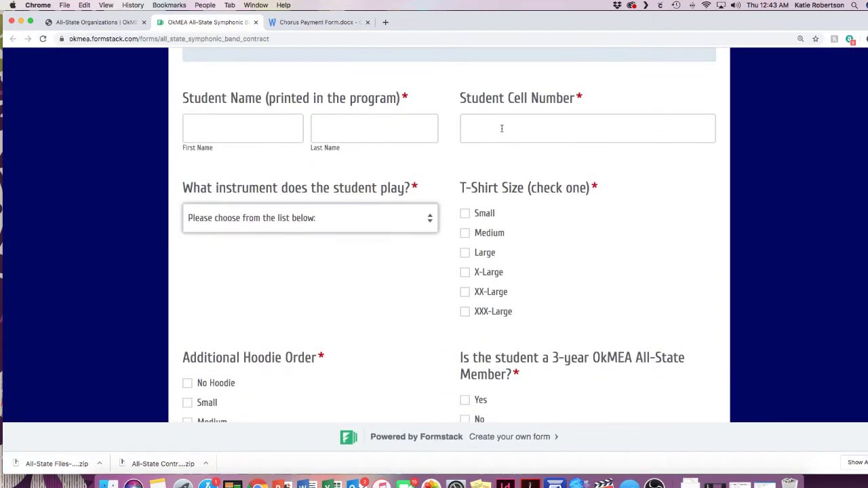
Step: Check the instrument list once more and switch back to the All-State Organizations tab
click(427, 225)
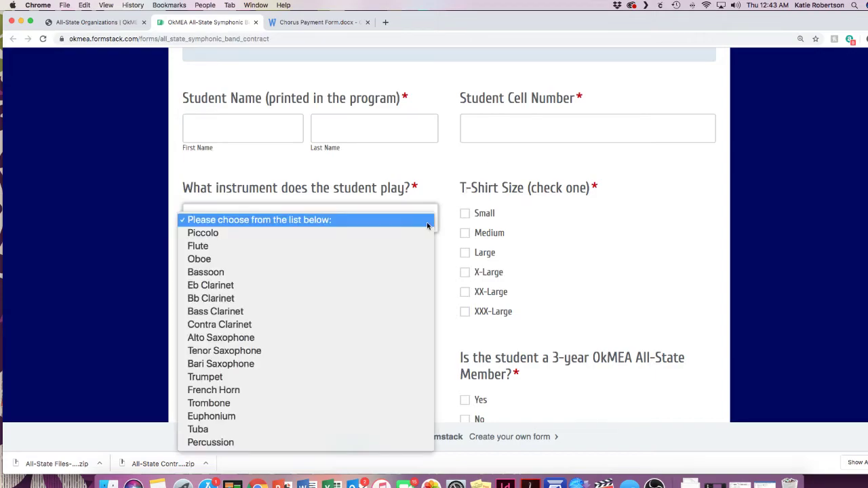
click(645, 251)
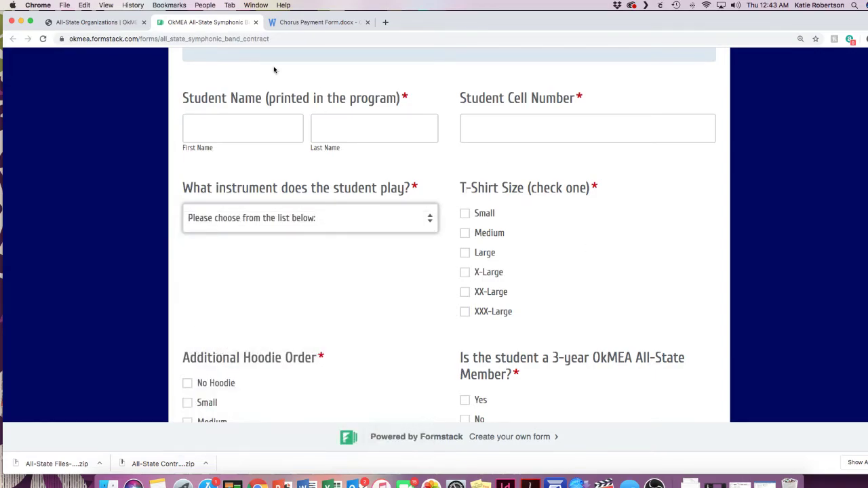
click(116, 29)
Step: Expand the Orchestra section and read its registration steps and December 14/28 deadlines
mouse_move(227, 89)
scroll(269, 270, down, 8)
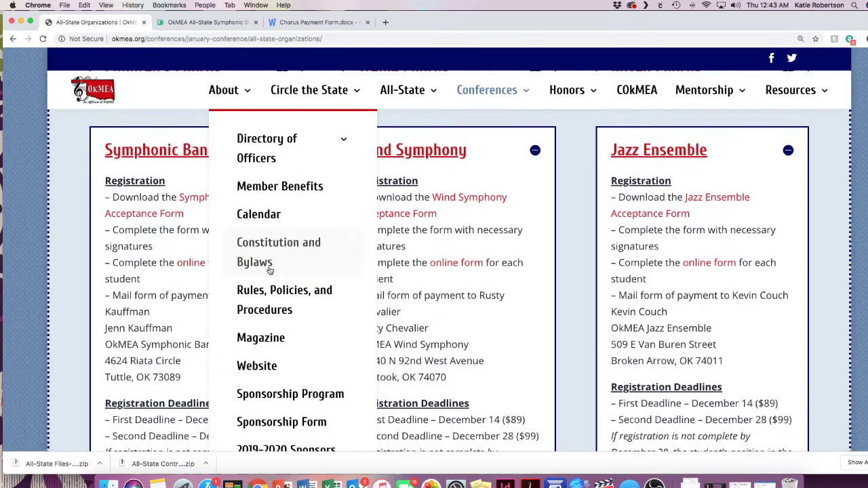
scroll(269, 270, down, 2)
scroll(271, 182, up, 1)
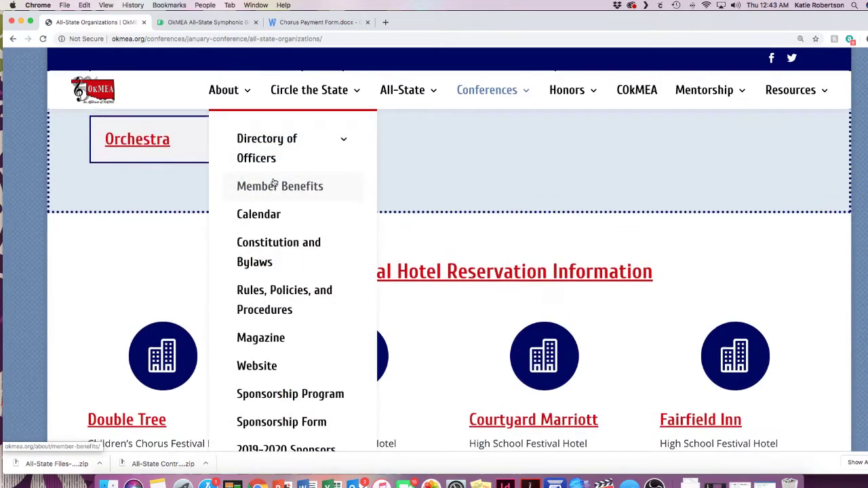
click(155, 152)
scroll(229, 287, down, 4)
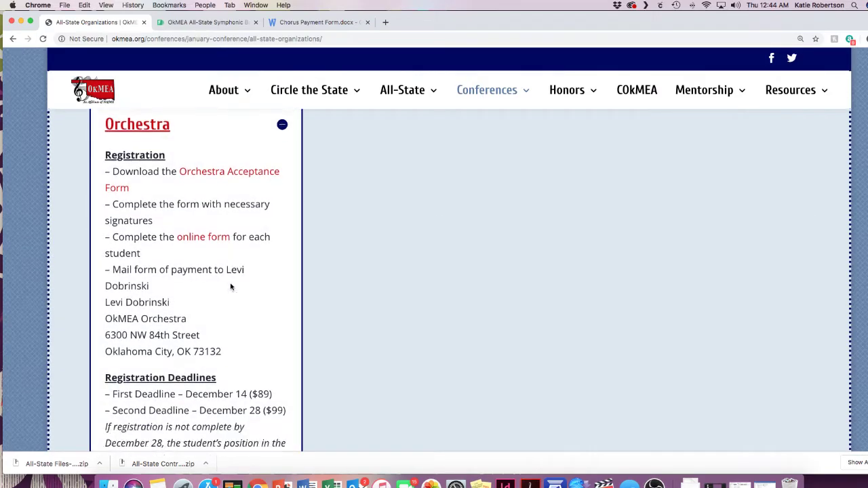
scroll(230, 288, down, 5)
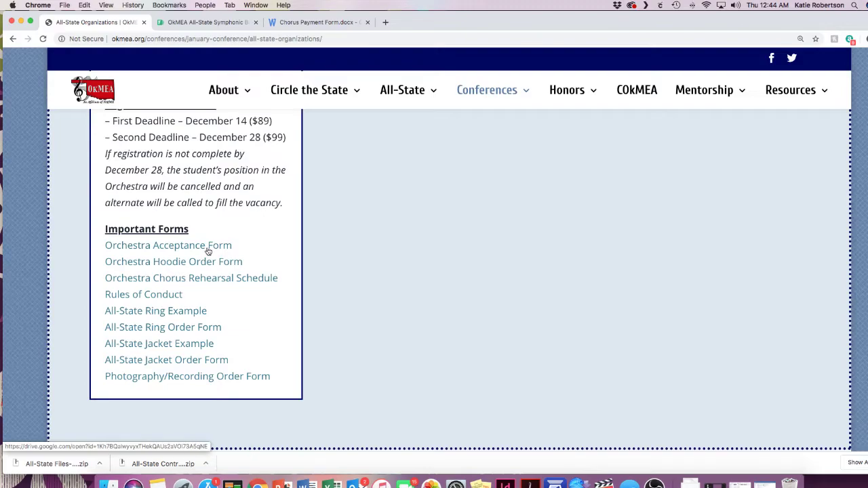
scroll(206, 242, up, 1)
scroll(206, 242, up, 8)
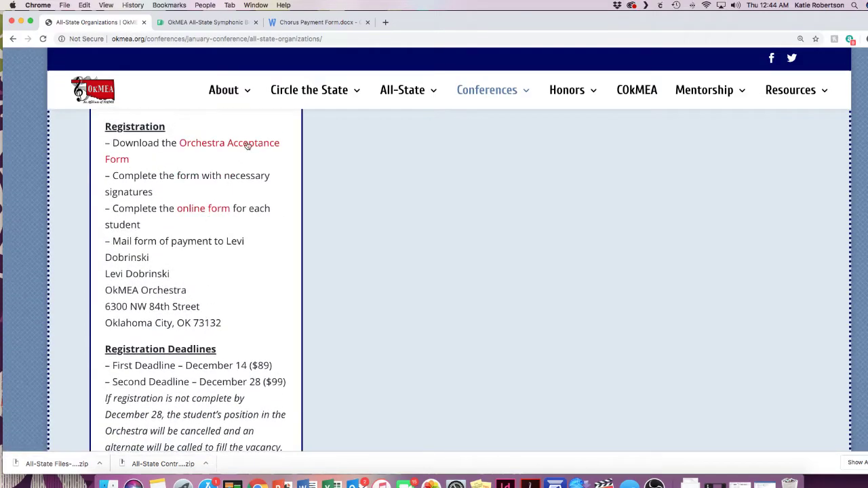
Step: Open the Orchestra contract, view its instrument choices without selecting, then return to Organizations
click(221, 210)
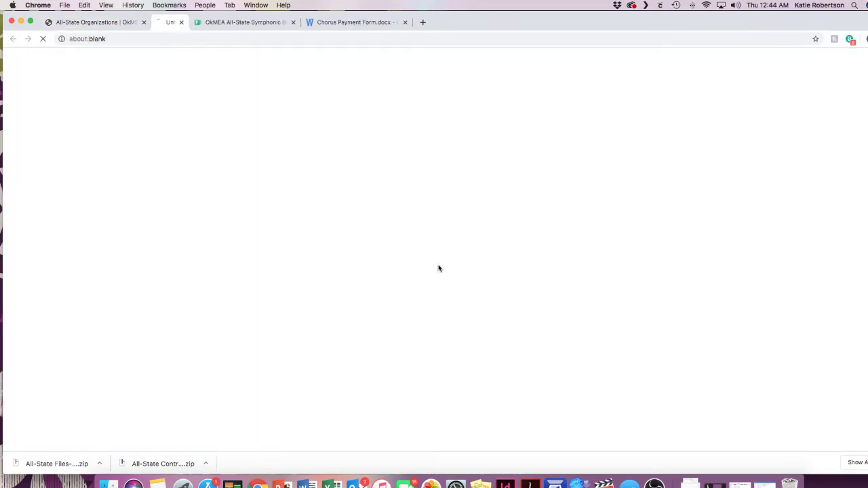
scroll(460, 274, down, 5)
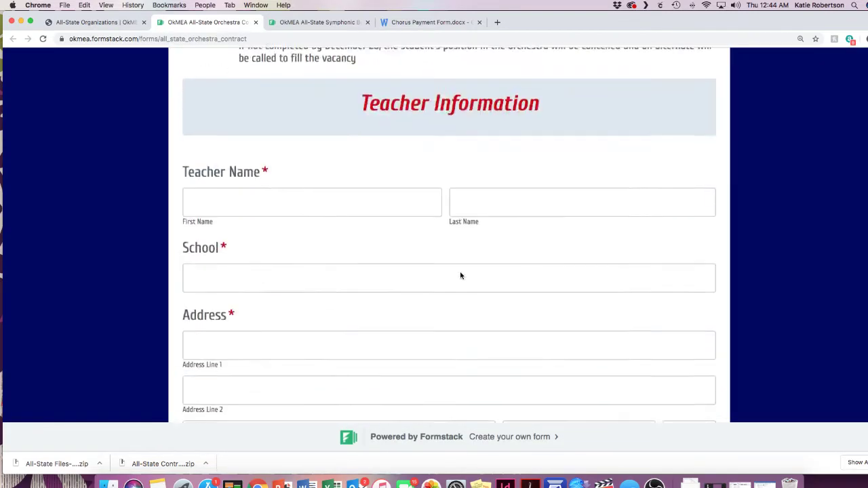
scroll(460, 275, down, 10)
click(417, 168)
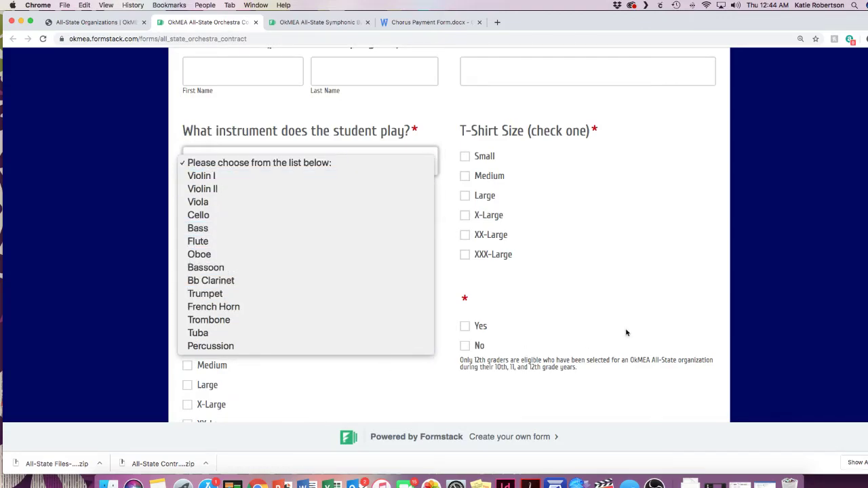
click(654, 321)
scroll(658, 321, down, 8)
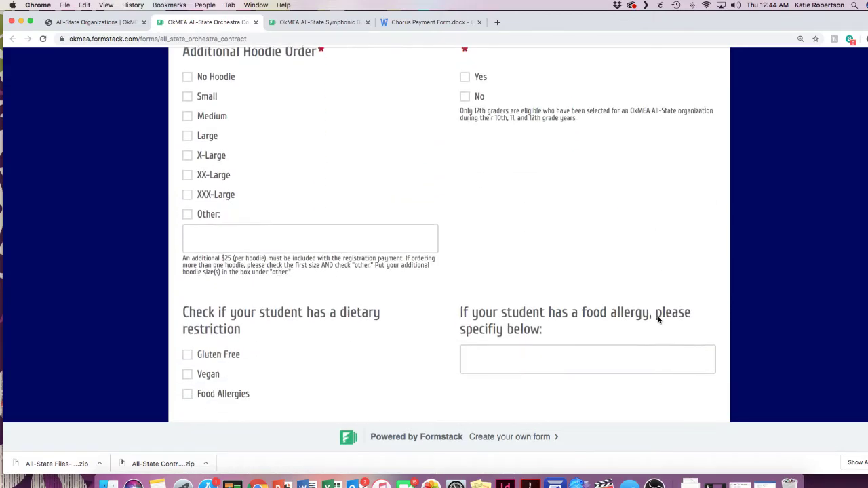
scroll(658, 320, up, 15)
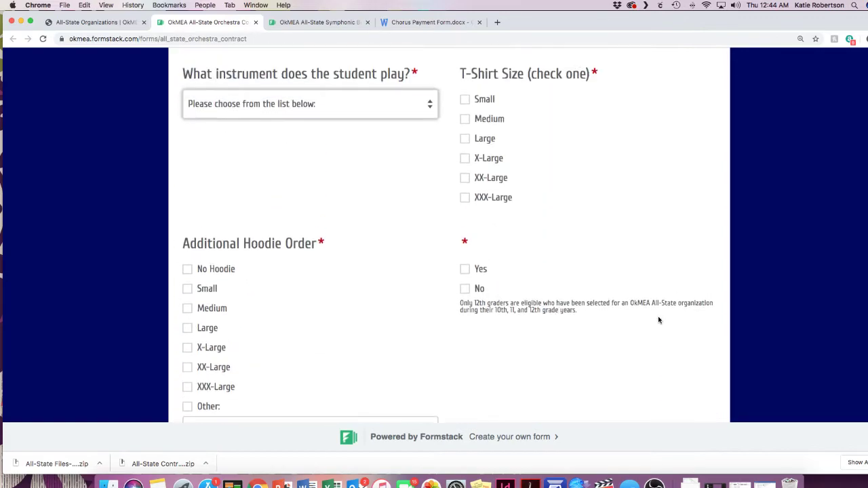
scroll(658, 320, up, 12)
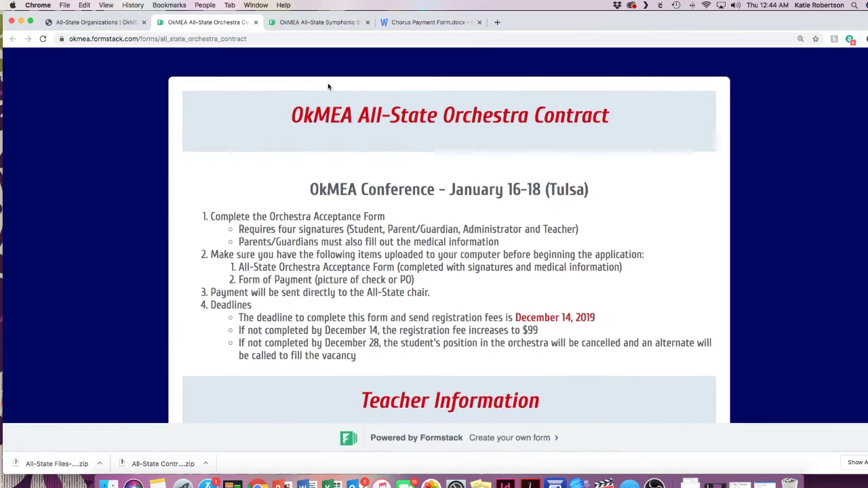
click(88, 22)
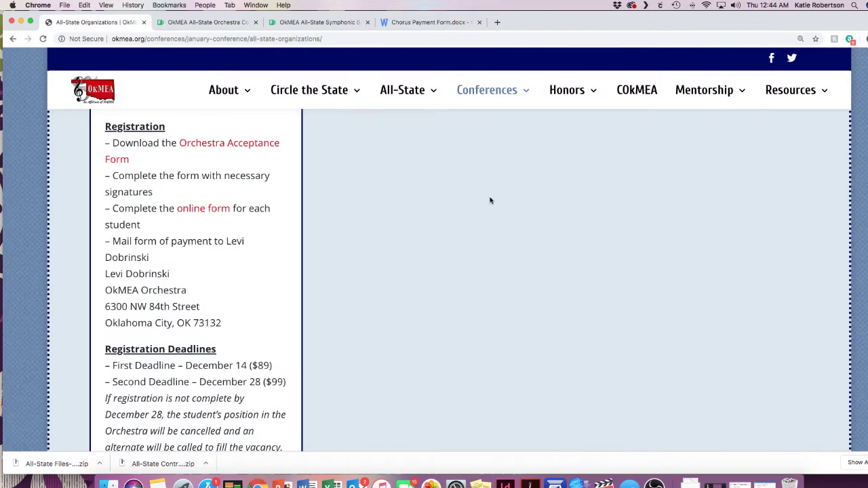
Step: Collapse the Orchestra, Symphonic Band, Wind Symphony and Jazz Ensemble boxes and scroll to the top
scroll(490, 201, up, 5)
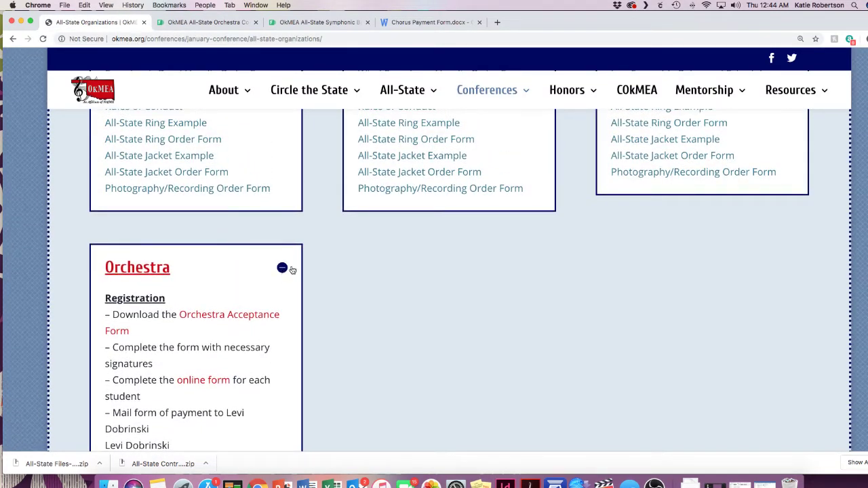
click(282, 268)
scroll(392, 263, up, 10)
click(282, 164)
click(535, 164)
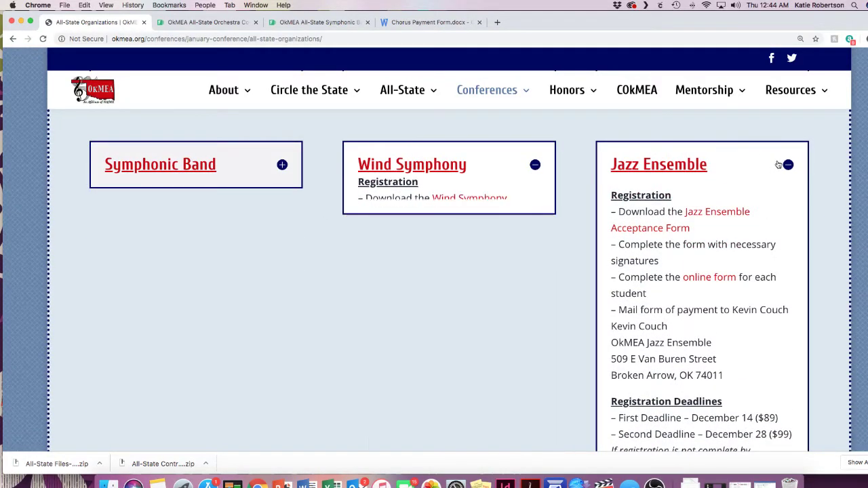
click(787, 165)
scroll(779, 231, up, 10)
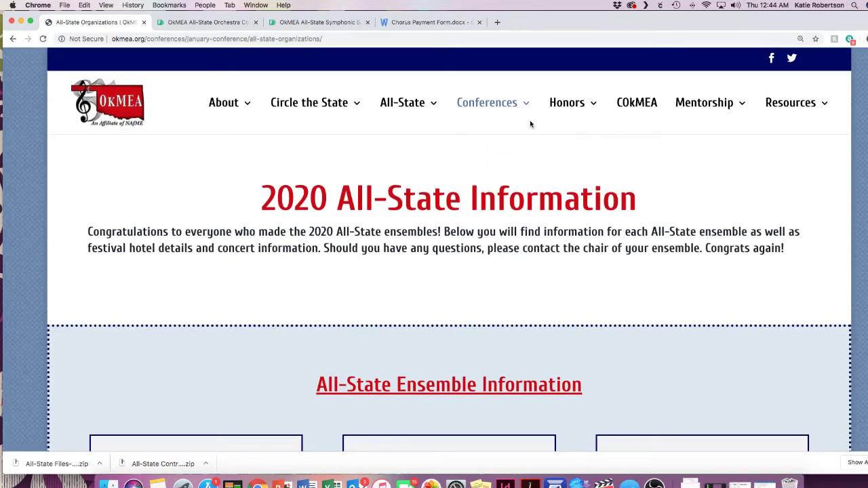
mouse_move(512, 107)
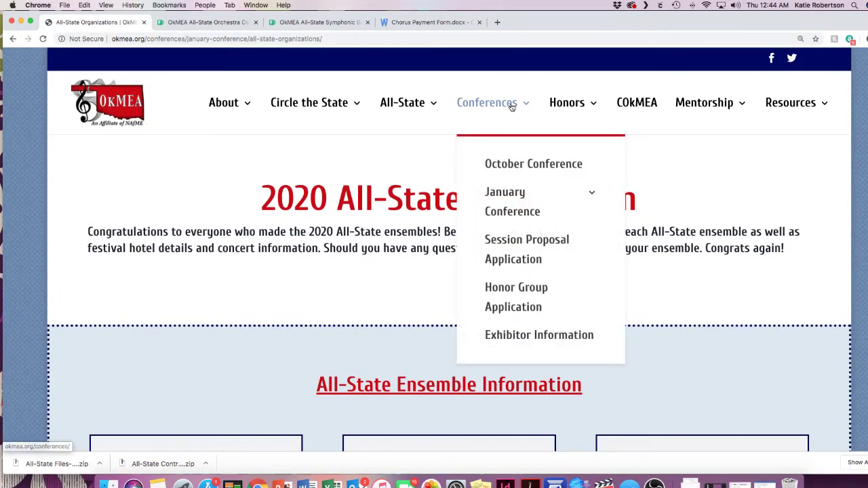
mouse_move(510, 193)
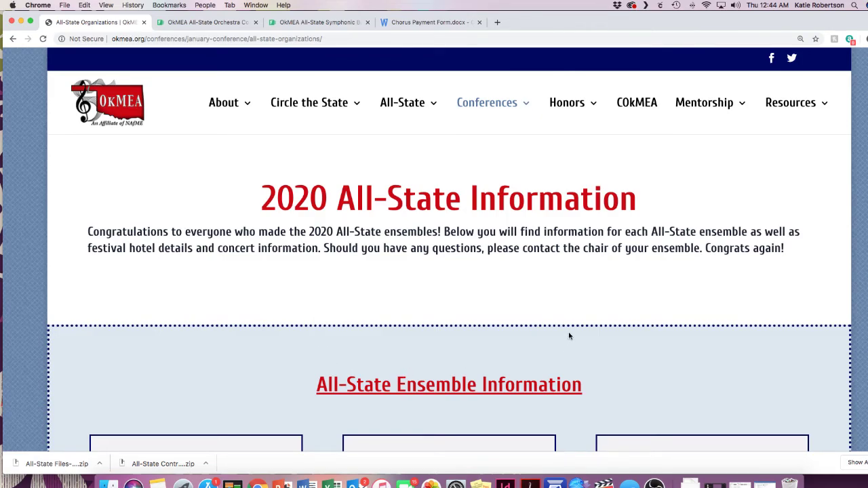
scroll(569, 335, down, 5)
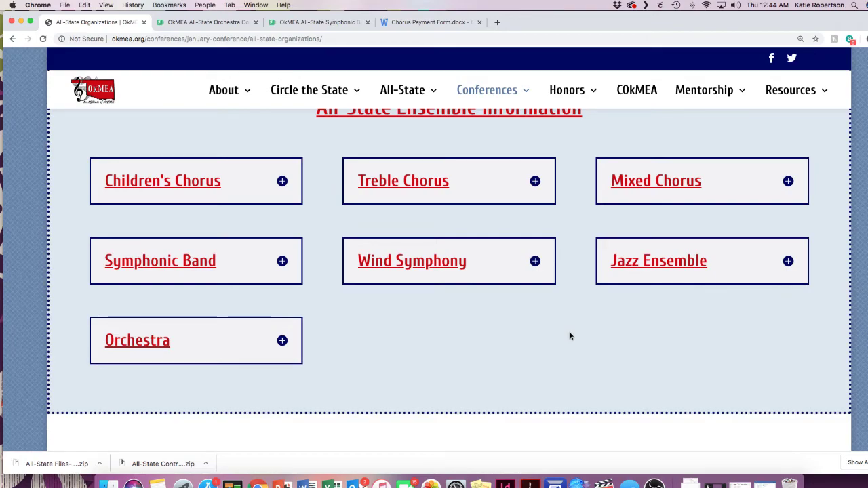
scroll(569, 339, up, 5)
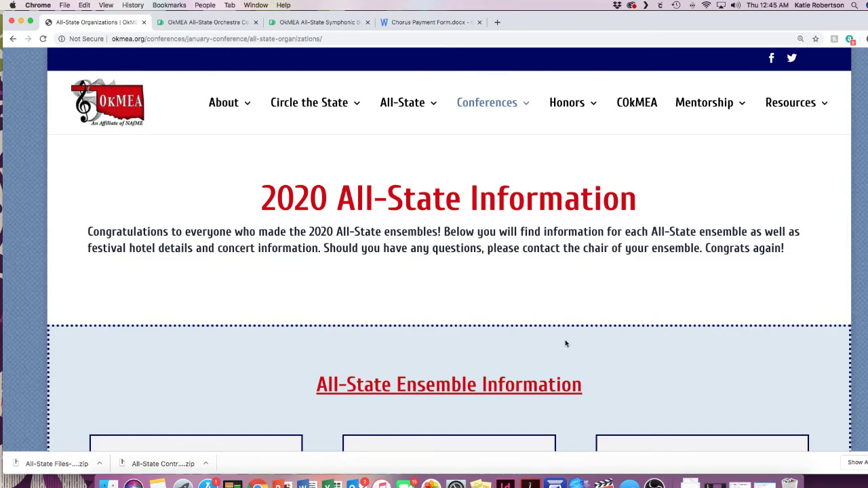
scroll(565, 343, down, 10)
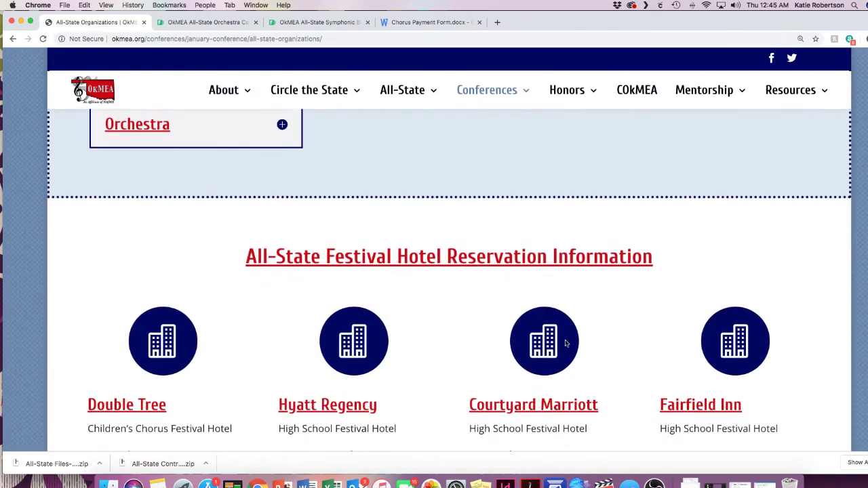
scroll(564, 343, down, 15)
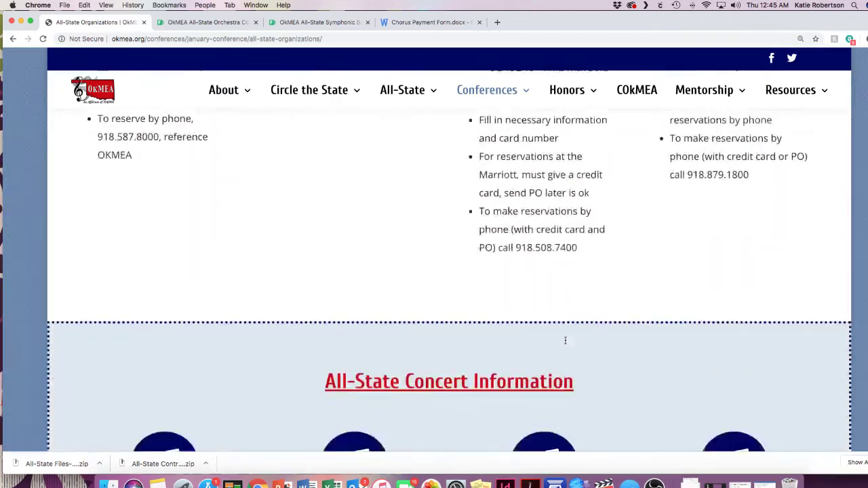
scroll(566, 344, up, 15)
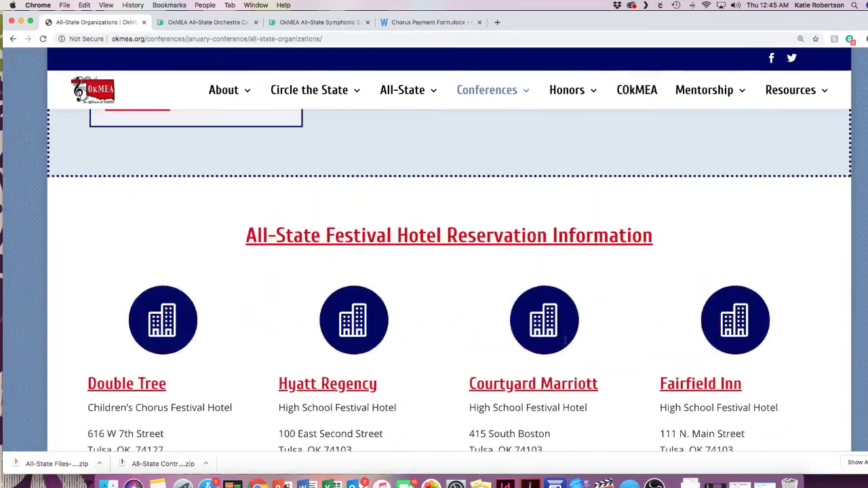
scroll(566, 343, up, 5)
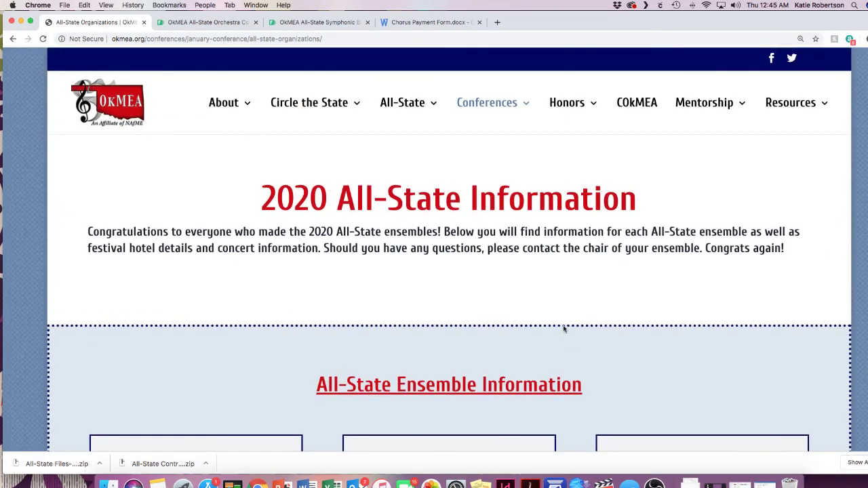